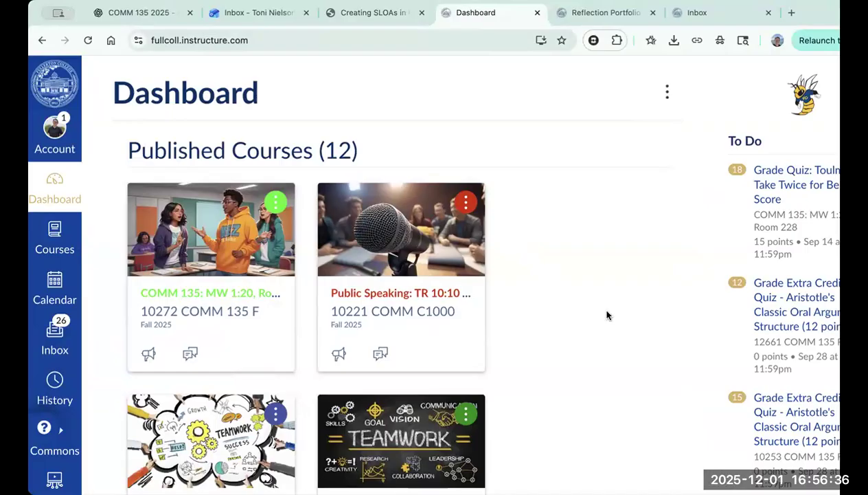
Step: Open the Public Speaking TR 10:10 course and examine which course menu items are visible to or hidden from students
left_click(420, 295)
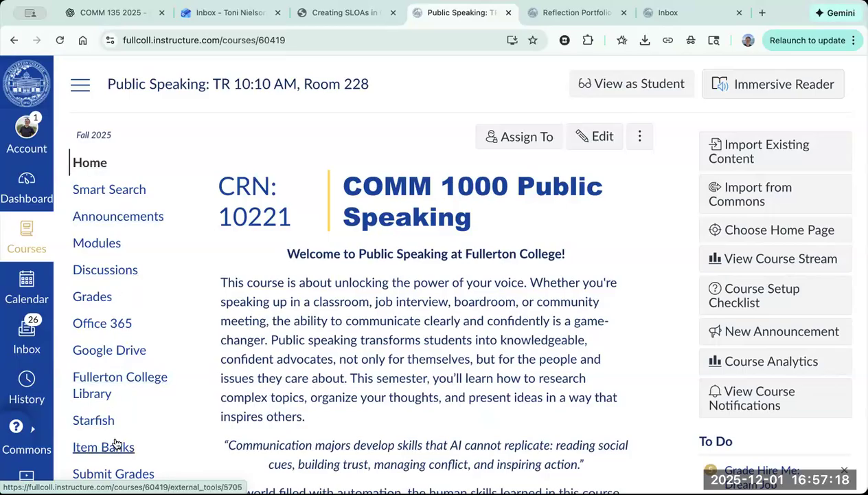
scroll(116, 393, "down", 2)
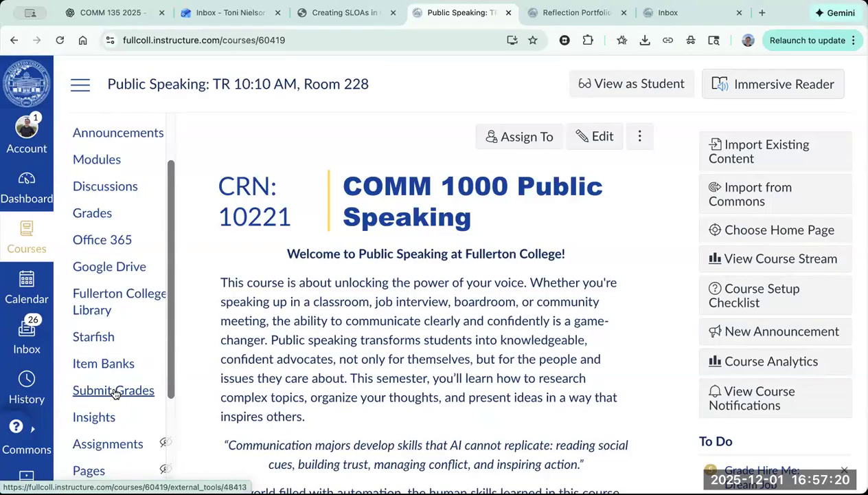
scroll(116, 393, "down", 1)
scroll(176, 253, "down", 1)
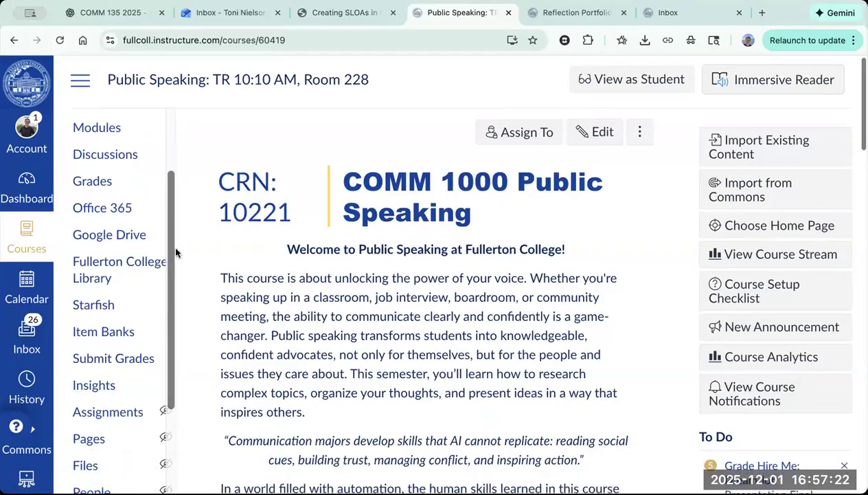
scroll(176, 253, "down", 3)
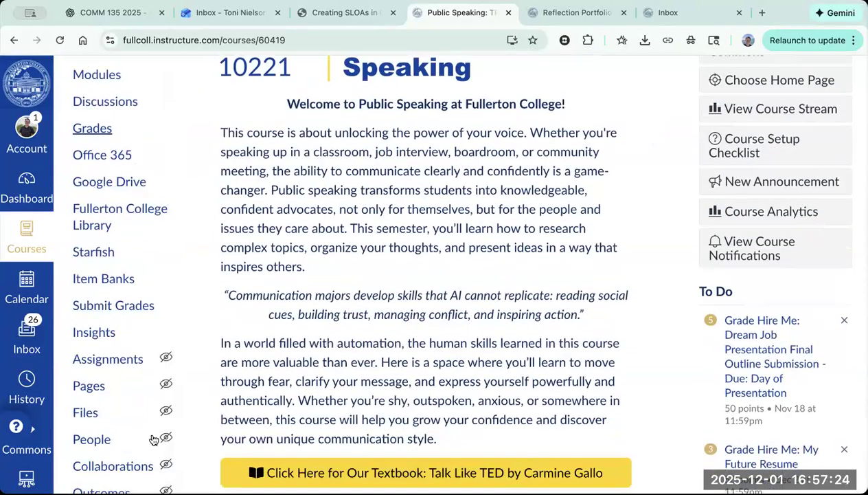
scroll(121, 300, "down", 2)
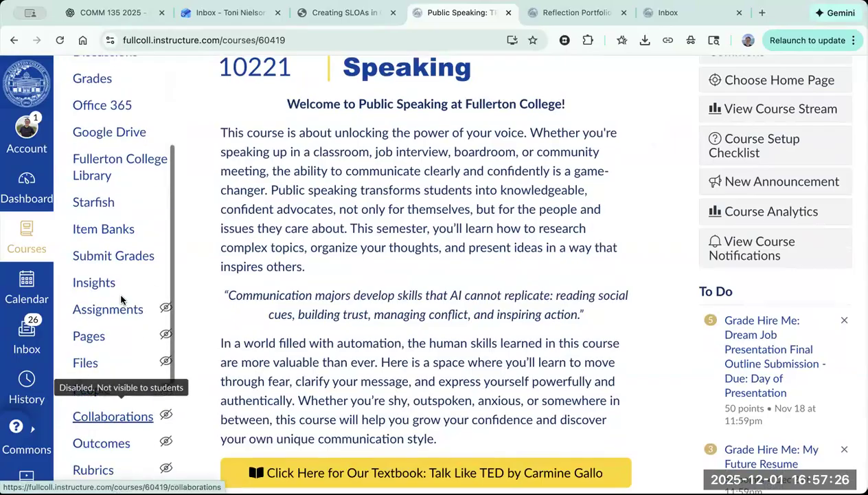
scroll(121, 299, "down", 7)
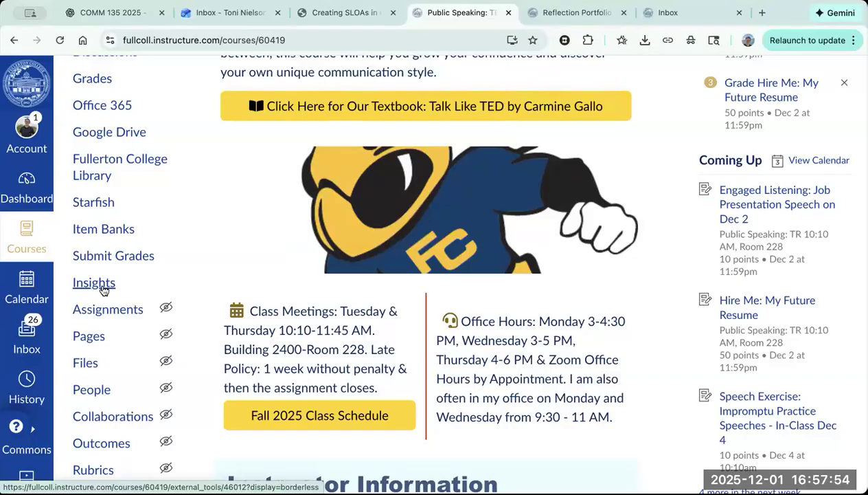
scroll(141, 192, "up", 3)
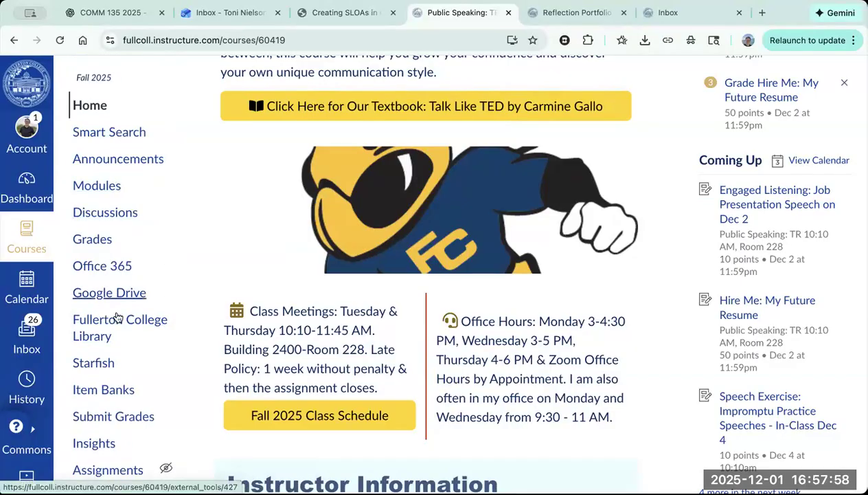
scroll(117, 347, "down", 5)
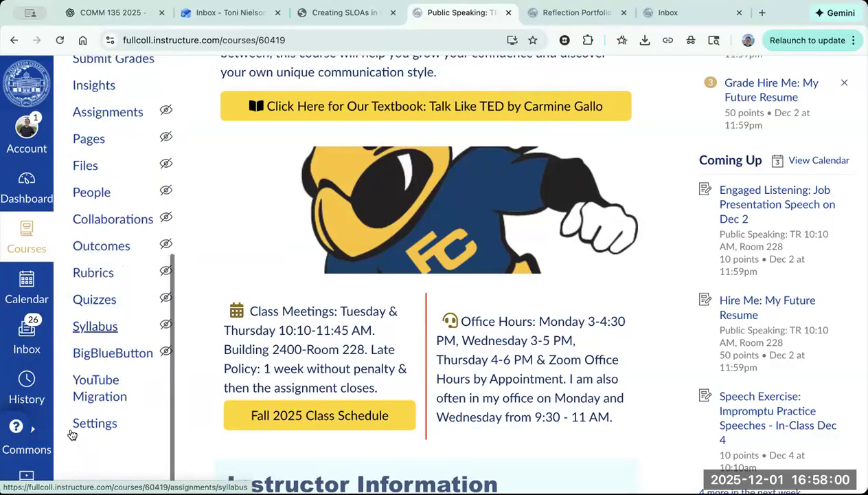
Step: Open the course's navigation settings, close the DesignPLUS sidebar and review the enabled and hidden navigation items
left_click(90, 429)
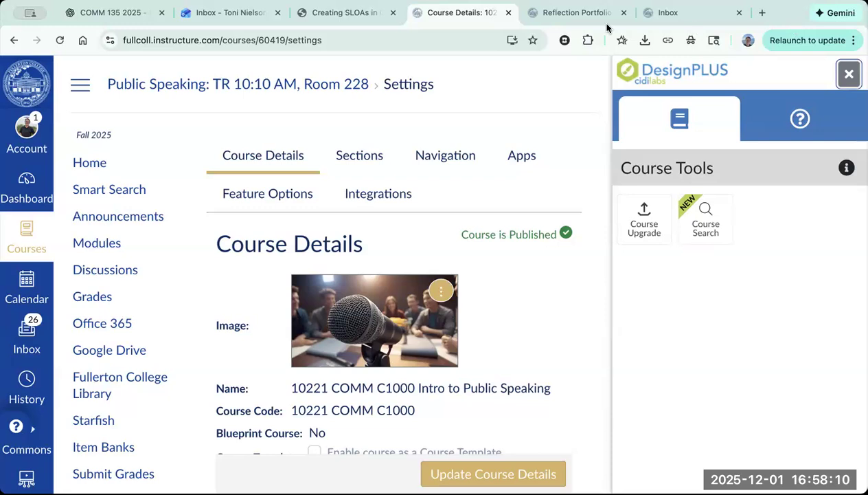
left_click(849, 74)
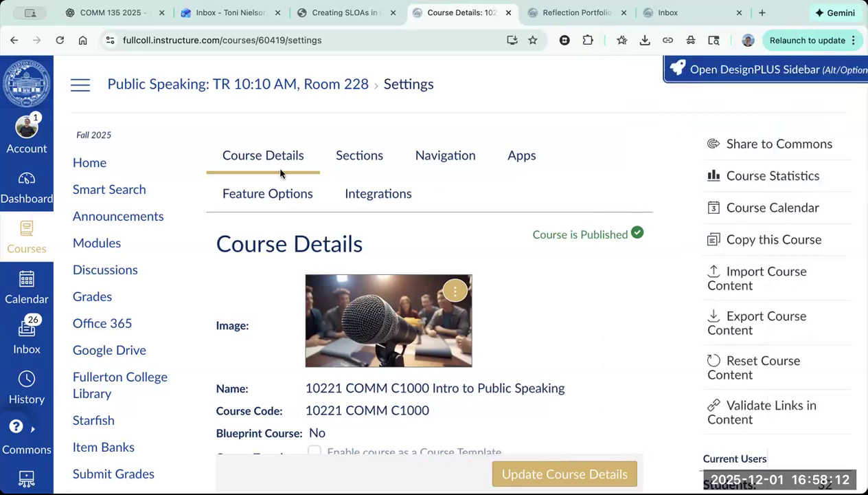
left_click(424, 157)
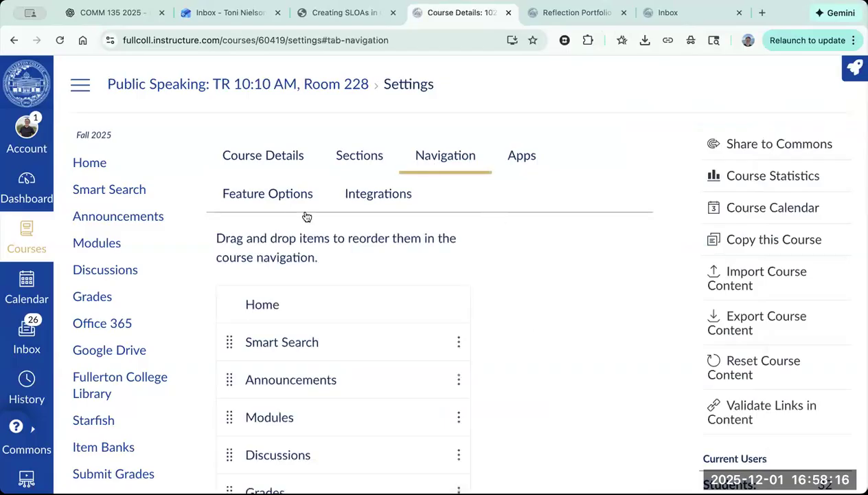
scroll(517, 343, "down", 8)
scroll(412, 261, "up", 3)
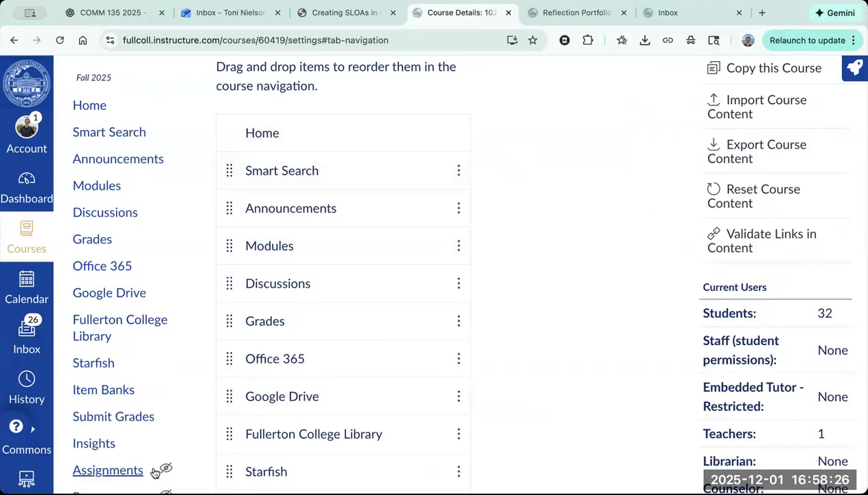
scroll(462, 405, "down", 5)
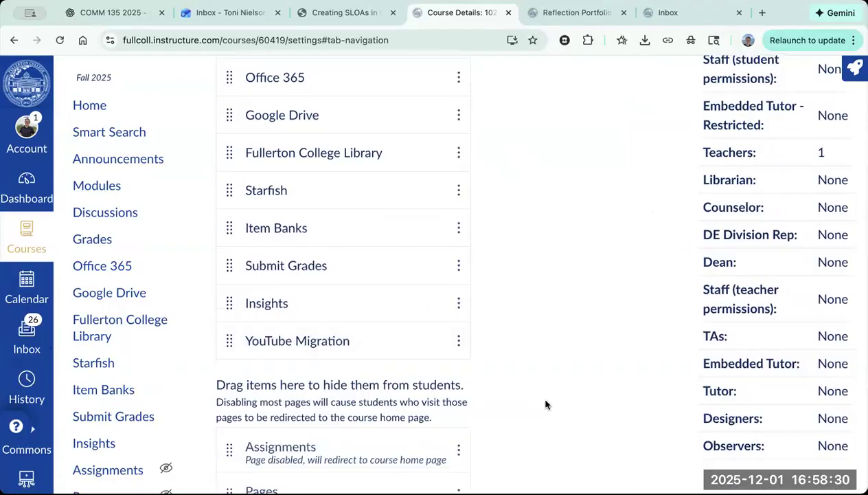
scroll(546, 404, "down", 6)
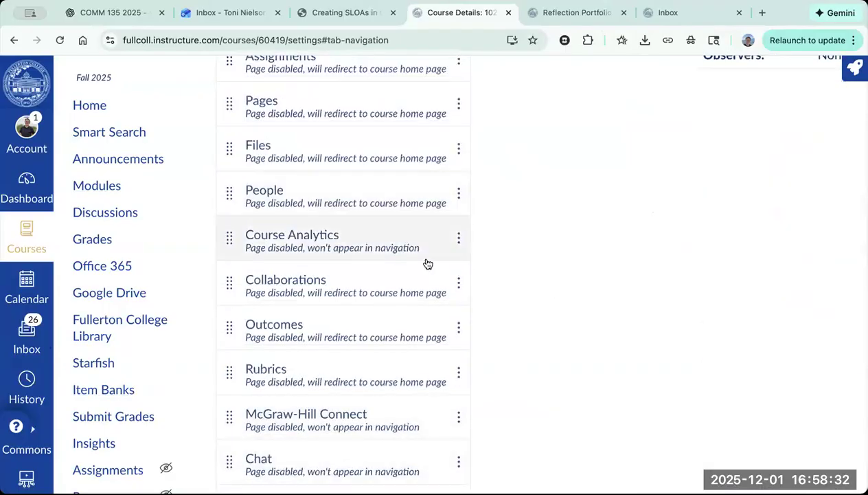
scroll(428, 263, "up", 2)
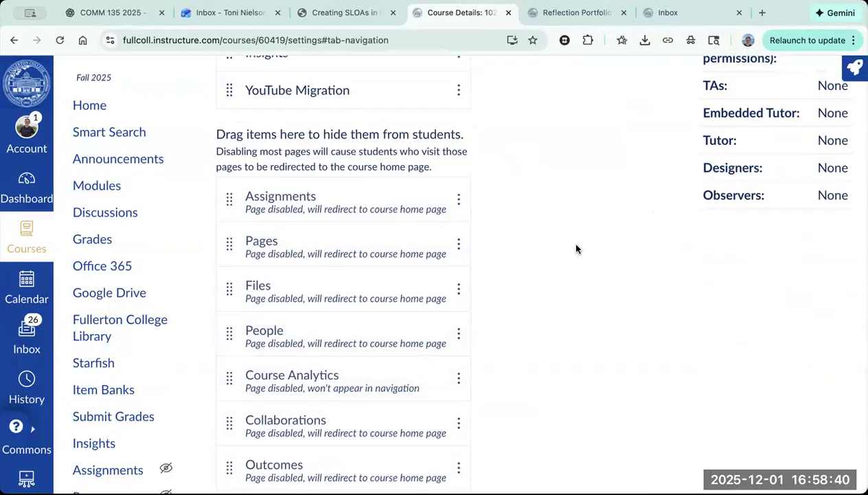
Step: Move Insights into the items hidden from students, and return it to the visible items above YouTube Migration
scroll(198, 285, "up", 4)
left_click_drag(230, 265, 231, 419)
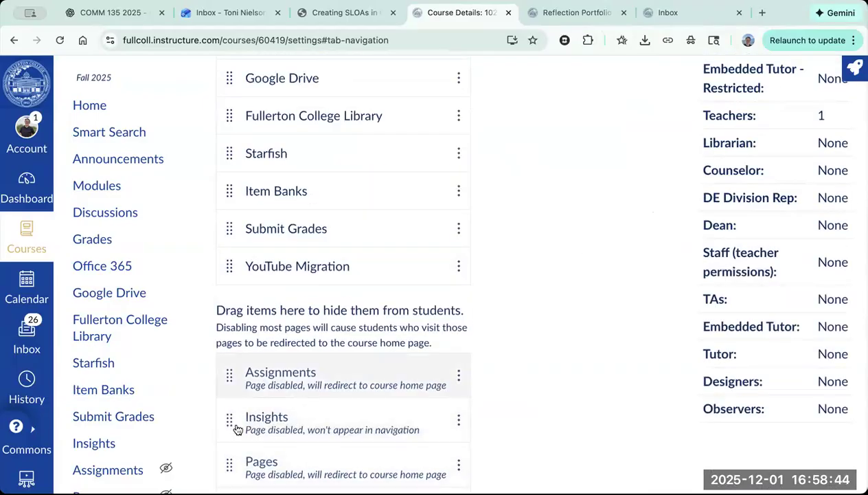
left_click_drag(229, 423, 228, 273)
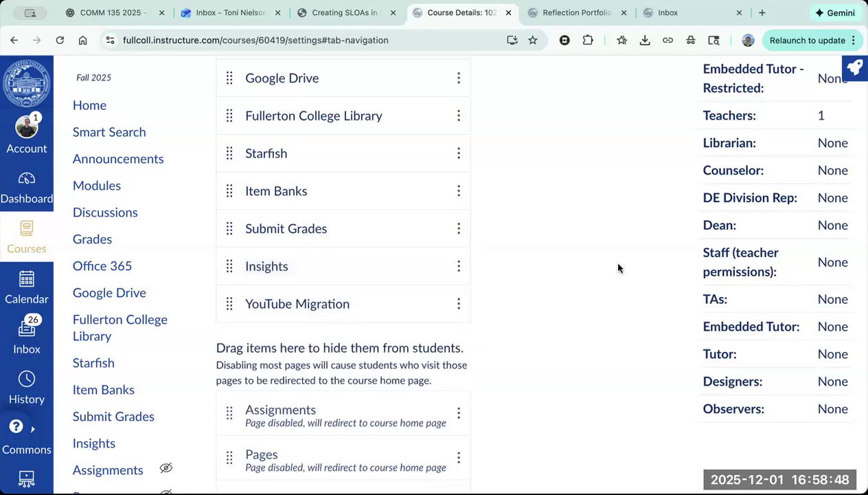
Step: Review the remaining disabled navigation items and open the course's Outcomes page
scroll(549, 236, "down", 3)
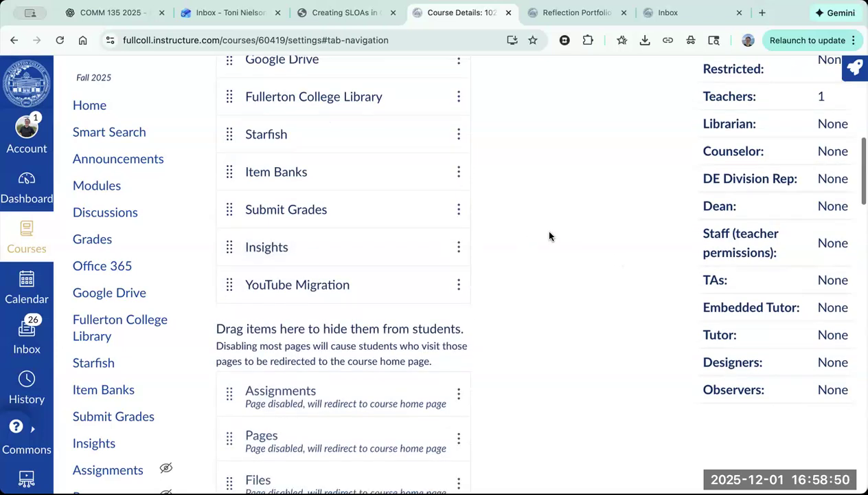
scroll(549, 235, "down", 20)
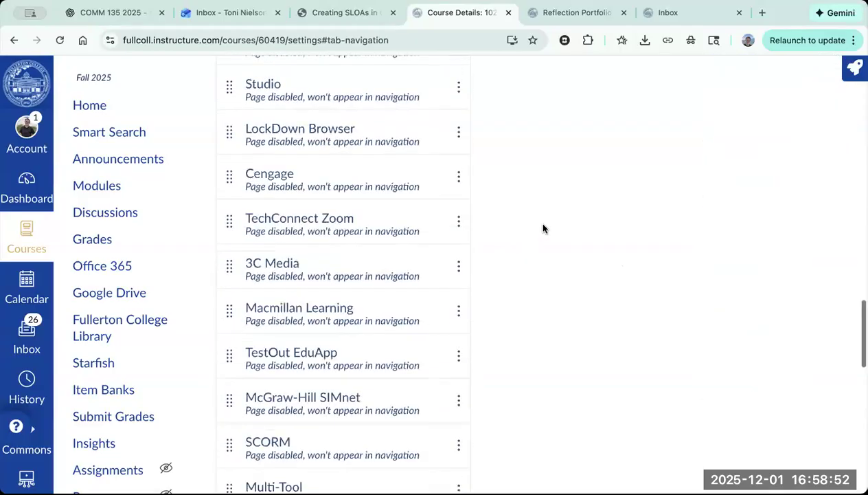
scroll(539, 220, "down", 5)
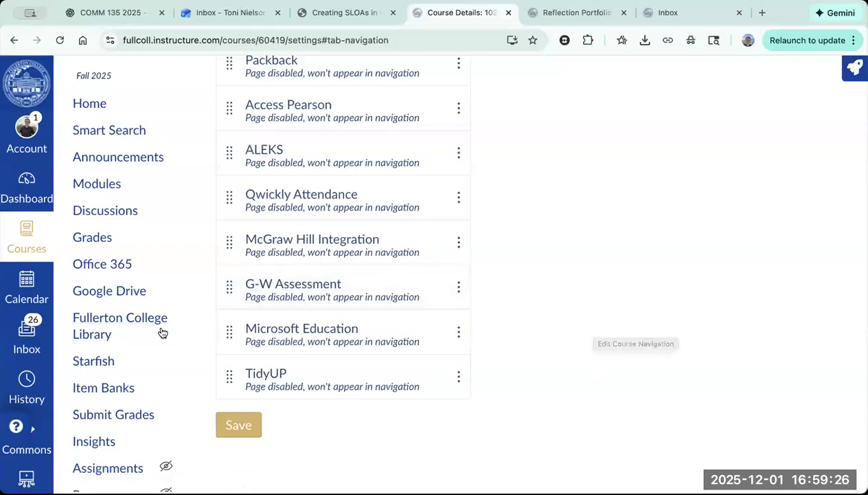
scroll(162, 332, "down", 4)
scroll(130, 113, "down", 2)
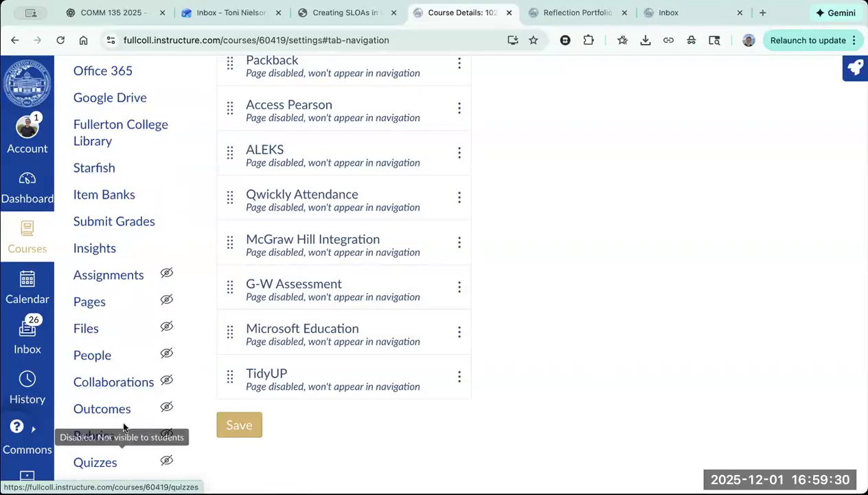
scroll(91, 411, "down", 1)
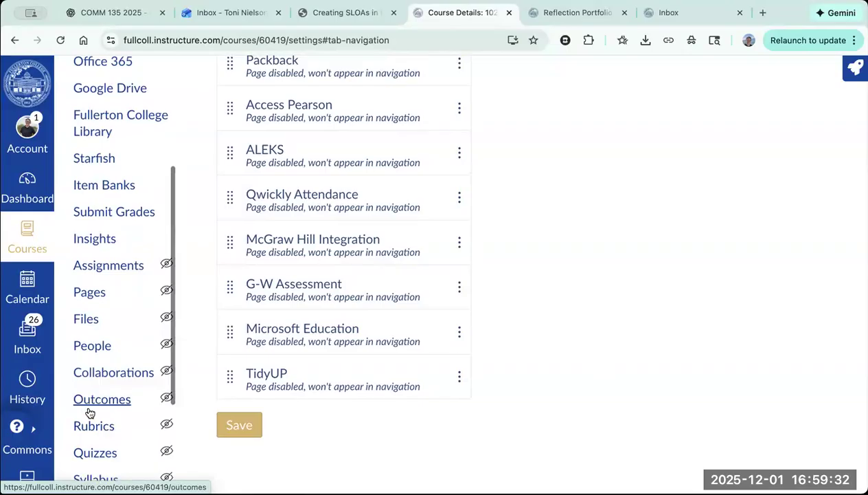
scroll(89, 413, "down", 5)
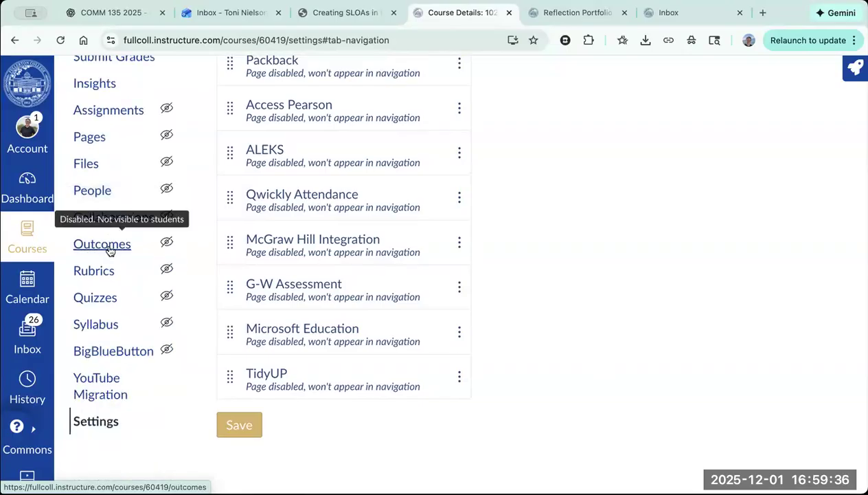
left_click(110, 250)
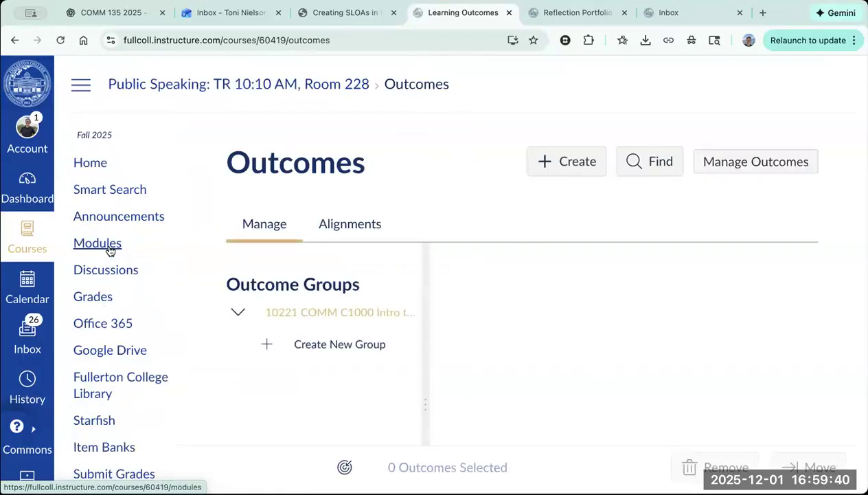
Step: Select the 10221 COMM C1000 outcome group and examine its list of course learning outcomes
left_click(295, 319)
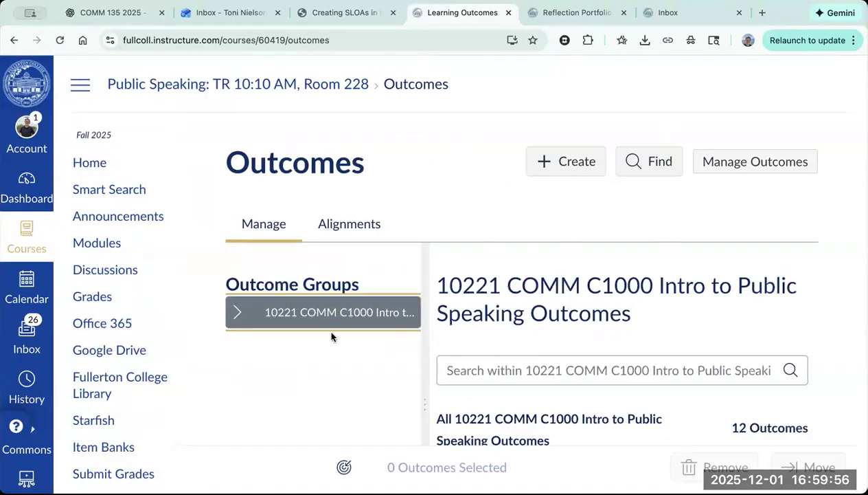
scroll(612, 286, "down", 1)
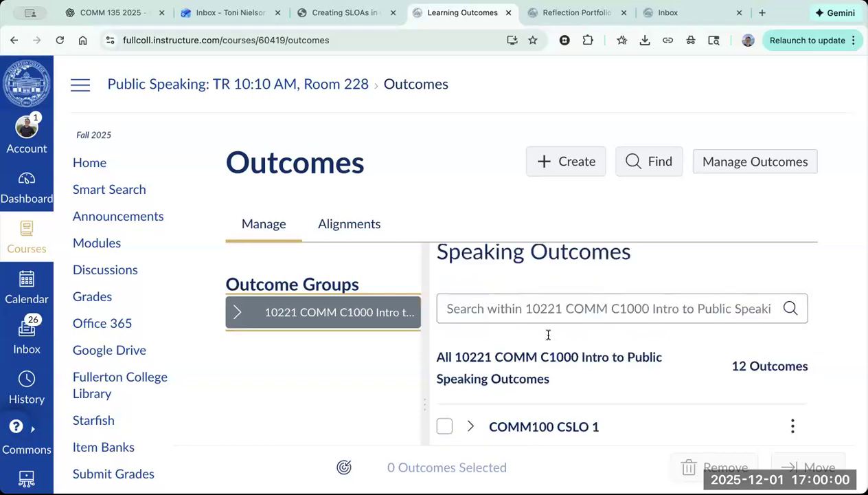
scroll(548, 335, "down", 2)
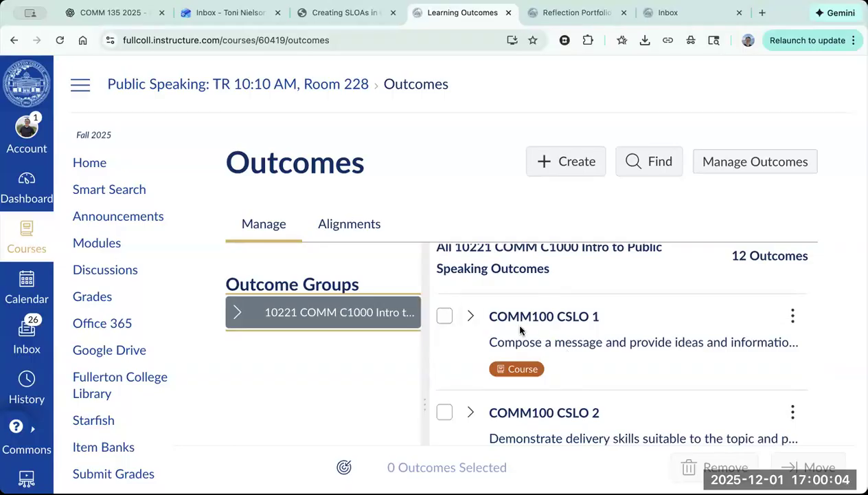
scroll(508, 389, "down", 1)
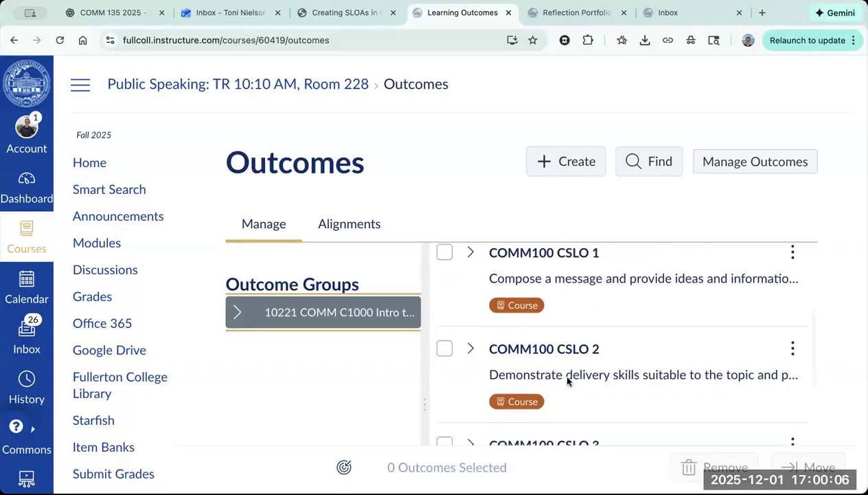
scroll(554, 416, "down", 1)
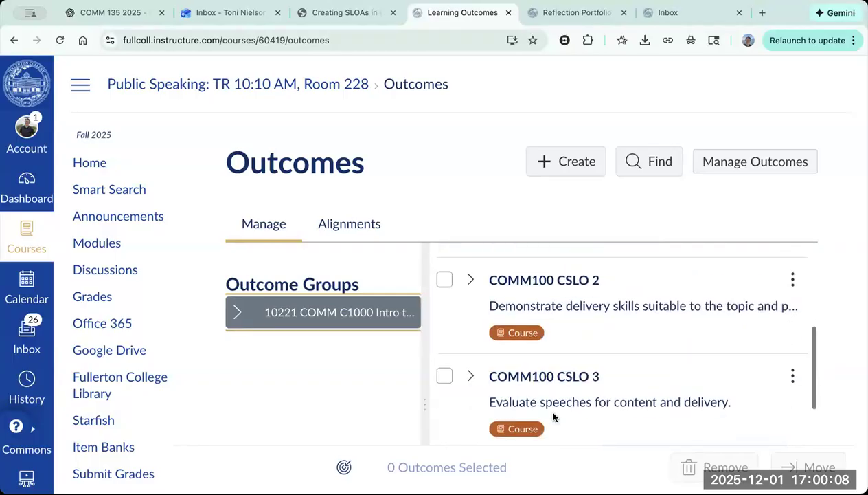
scroll(554, 416, "down", 4)
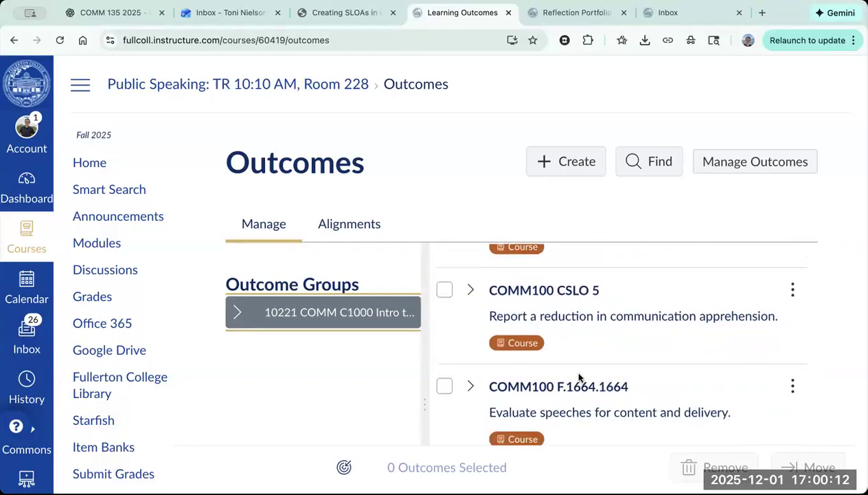
scroll(598, 406, "up", 1)
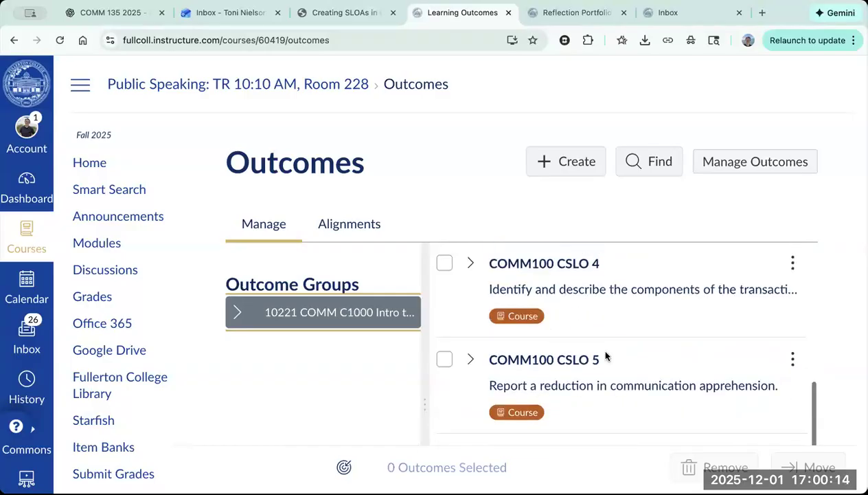
scroll(595, 360, "up", 2)
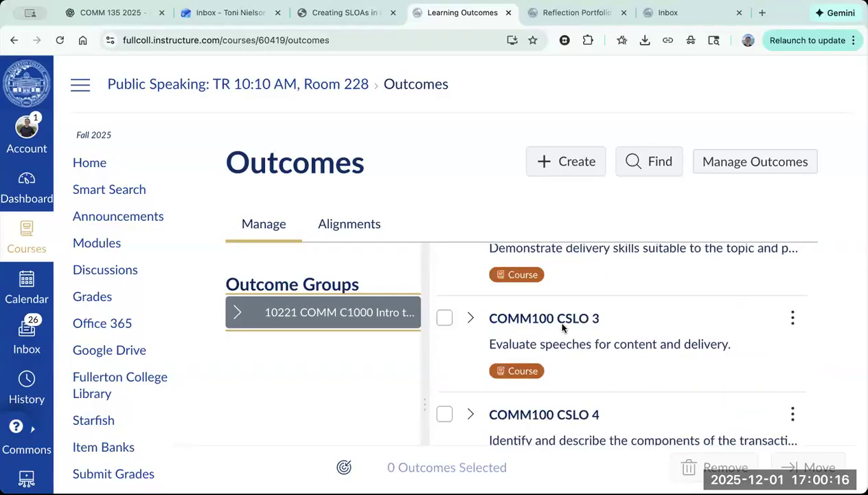
scroll(562, 328, "up", 1)
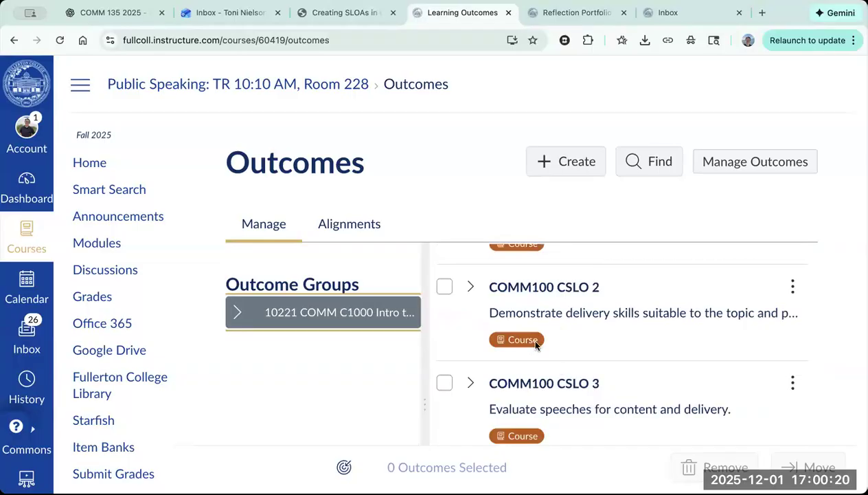
scroll(536, 343, "down", 3)
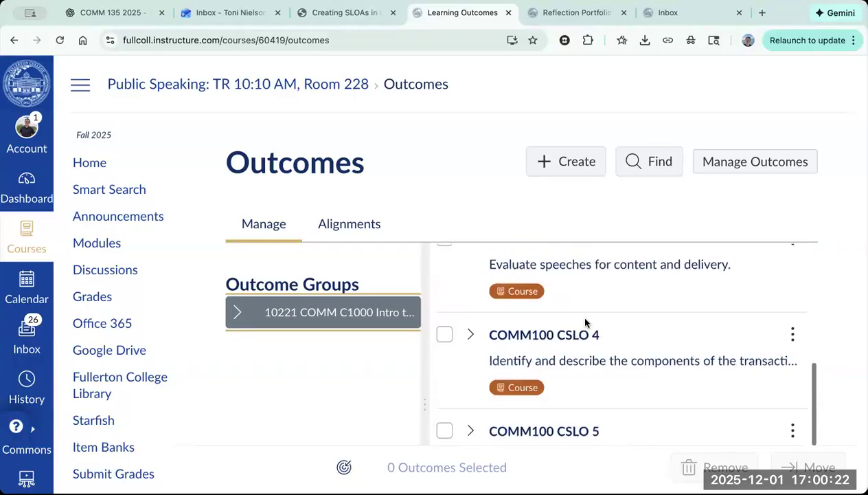
scroll(585, 322, "down", 3)
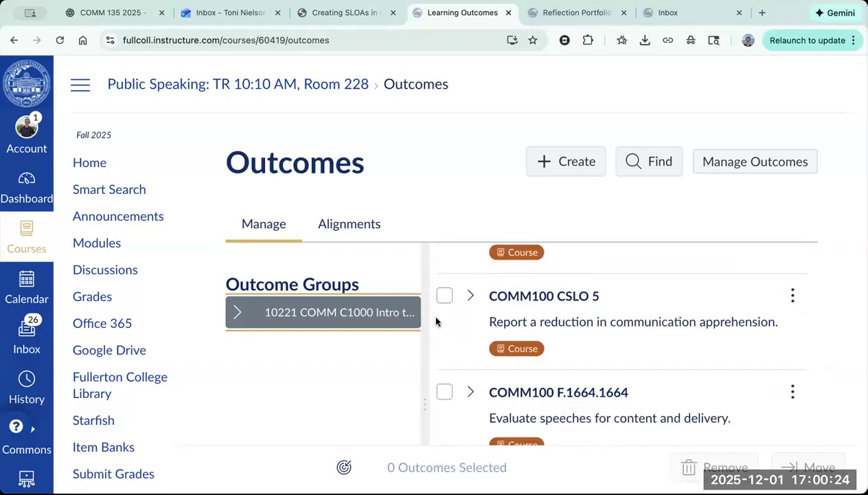
Step: Expand the COMM100 CSLO 5 outcome and examine its proficiency ratings and point values
left_click(470, 296)
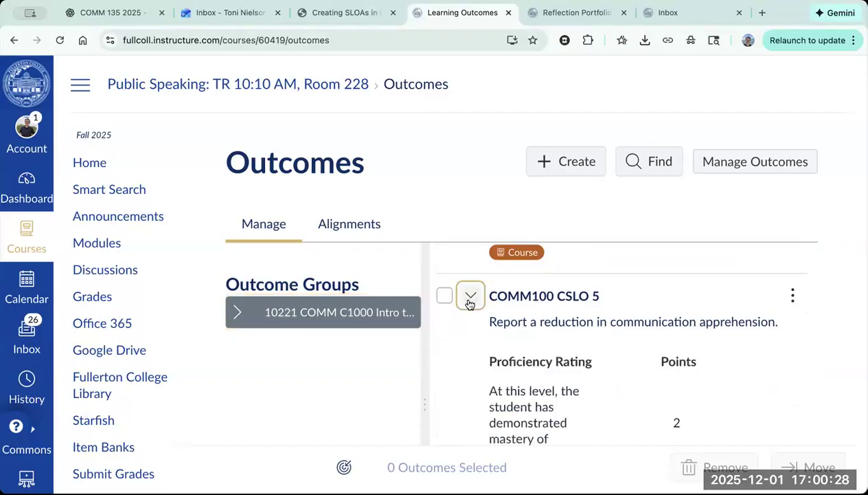
scroll(534, 399, "down", 2)
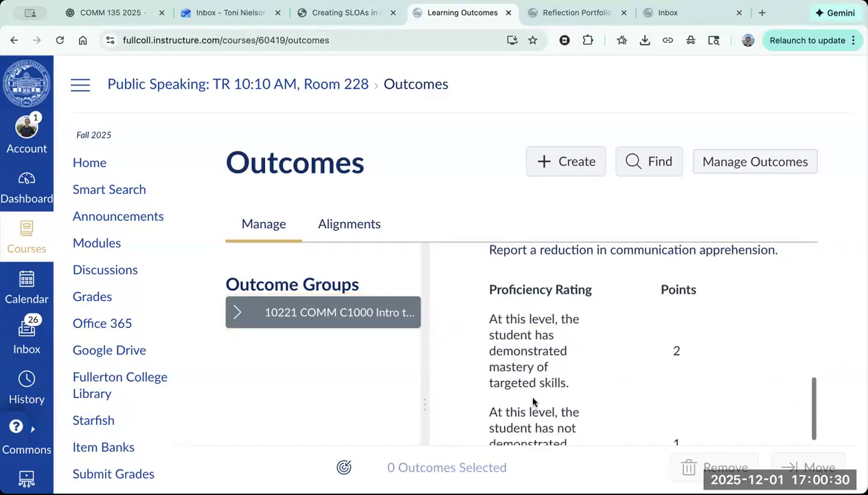
scroll(533, 402, "down", 1)
scroll(570, 309, "up", 2)
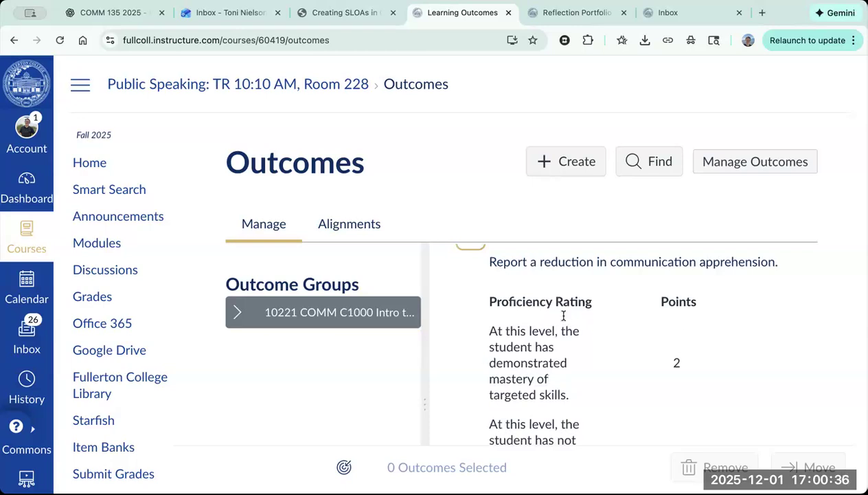
scroll(570, 315, "down", 2)
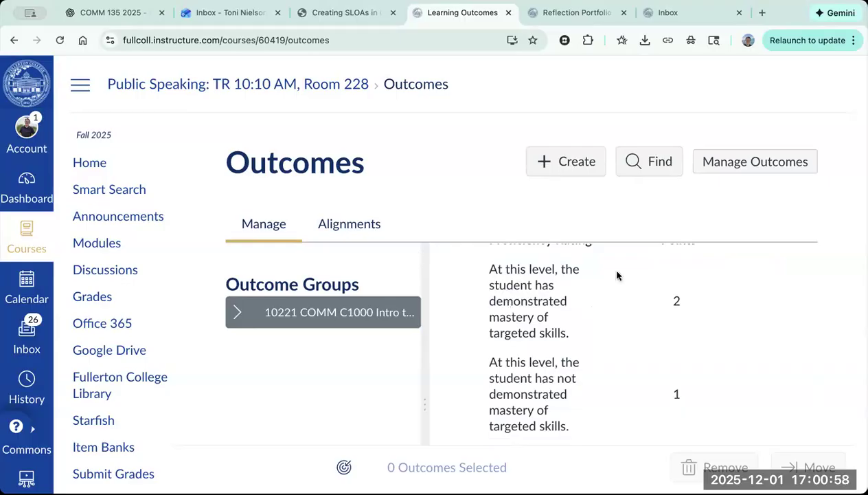
scroll(583, 329, "up", 2)
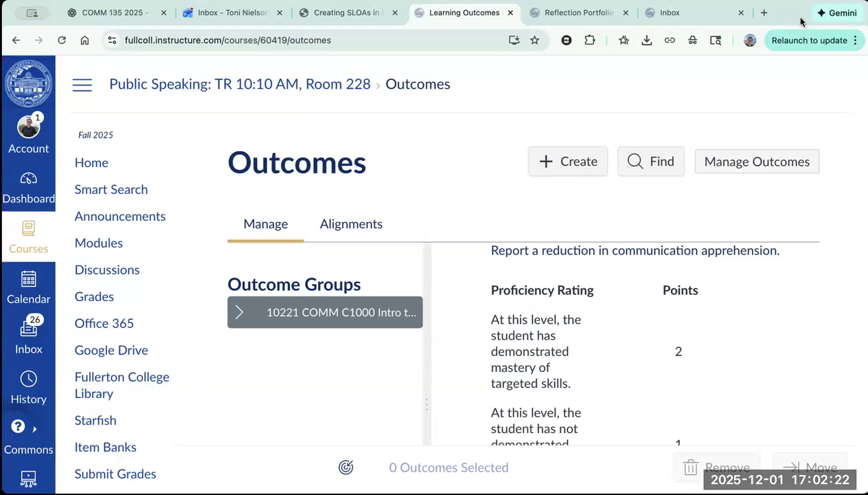
Step: Open the course's Assignments page
scroll(160, 434, "down", 2)
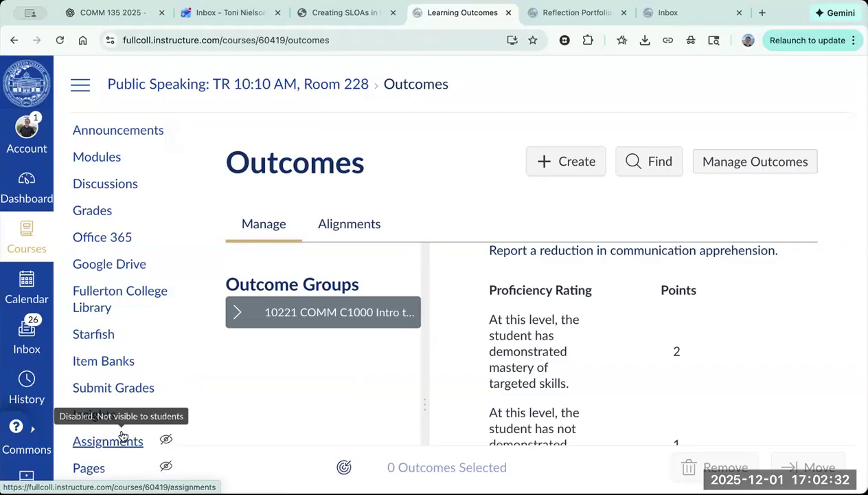
scroll(122, 435, "down", 5)
left_click(101, 254)
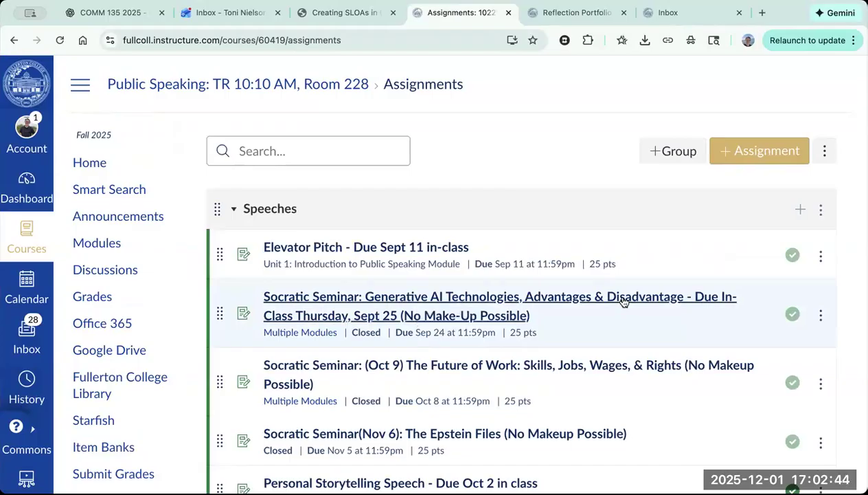
Step: Find and open the assignment "Reflection Portfolio: Communication Apprehension & Skill Growth Paper" in the Speech Exercises group
scroll(620, 297, "down", 3)
scroll(622, 301, "down", 7)
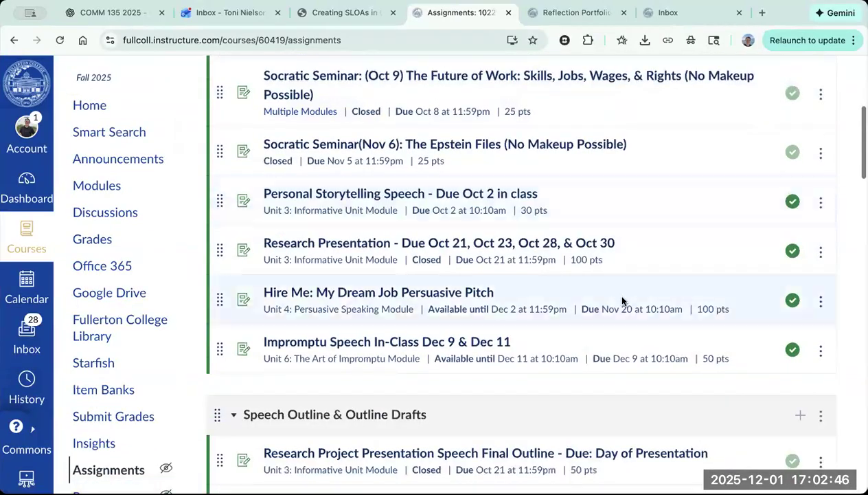
scroll(391, 334, "down", 8)
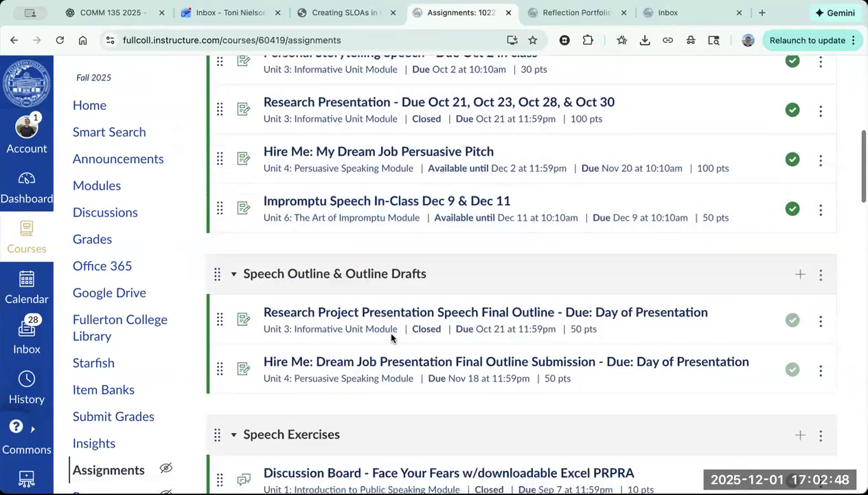
scroll(391, 337, "down", 8)
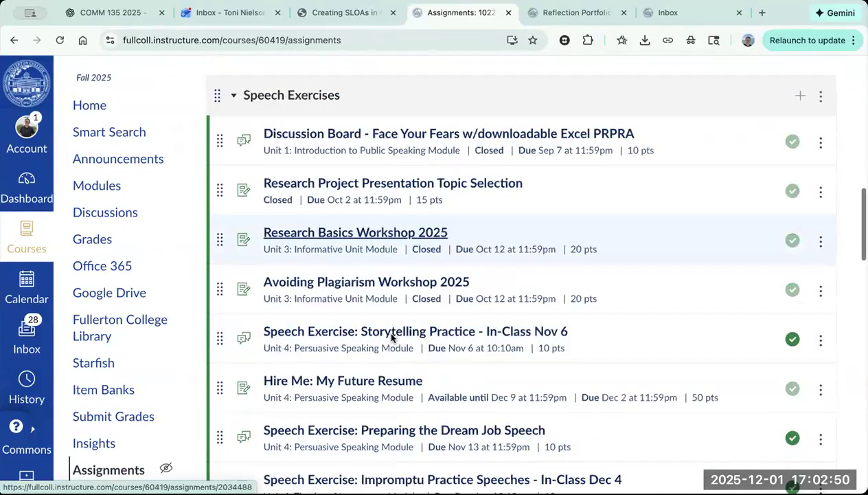
scroll(390, 334, "down", 3)
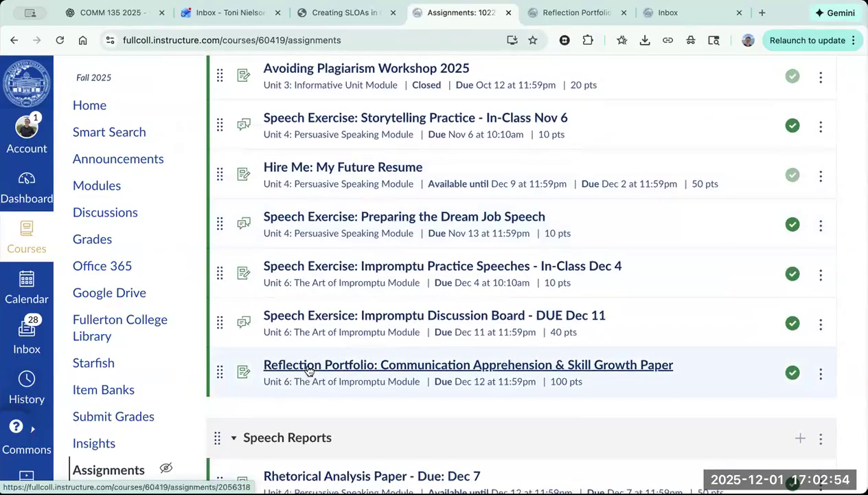
left_click(309, 371)
Step: Go through the Reflection Portfolio assignment's instructions and start adding a rubric below its due date details
scroll(574, 323, "down", 5)
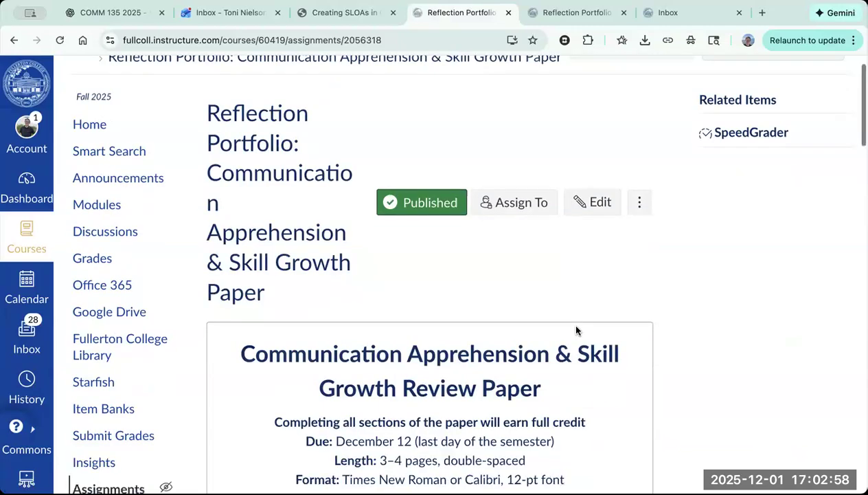
scroll(576, 309, "down", 8)
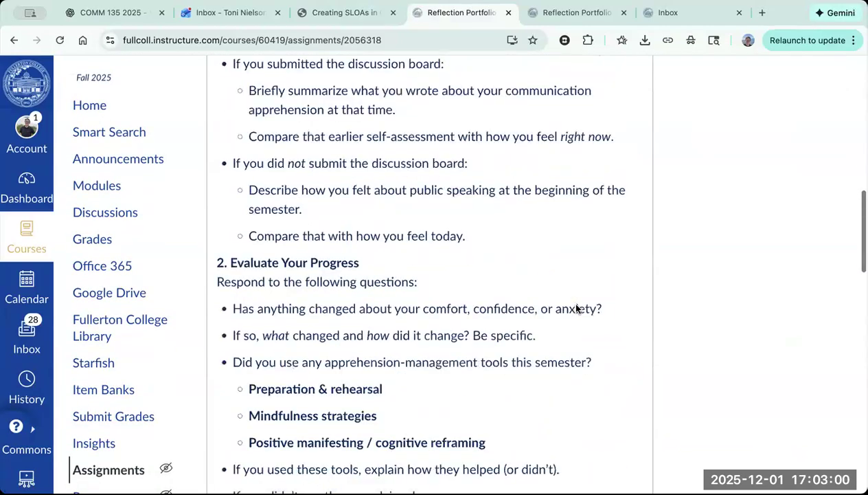
scroll(576, 302, "down", 6)
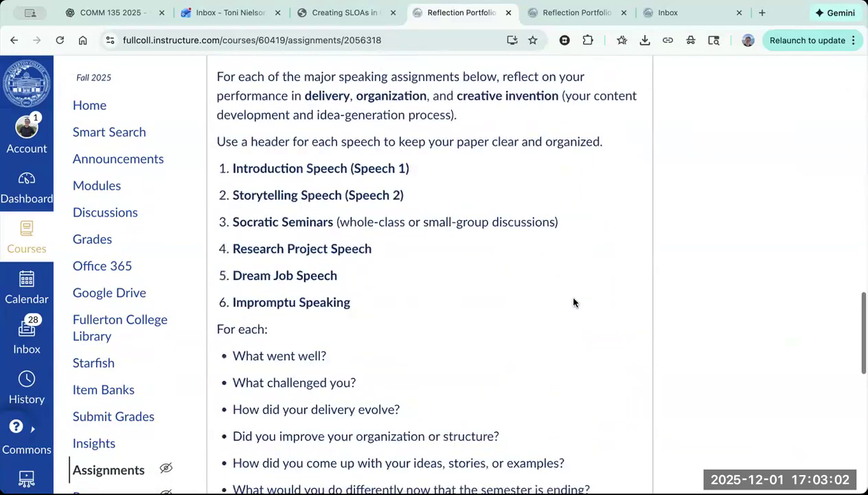
scroll(246, 306, "down", 1)
scroll(246, 306, "down", 6)
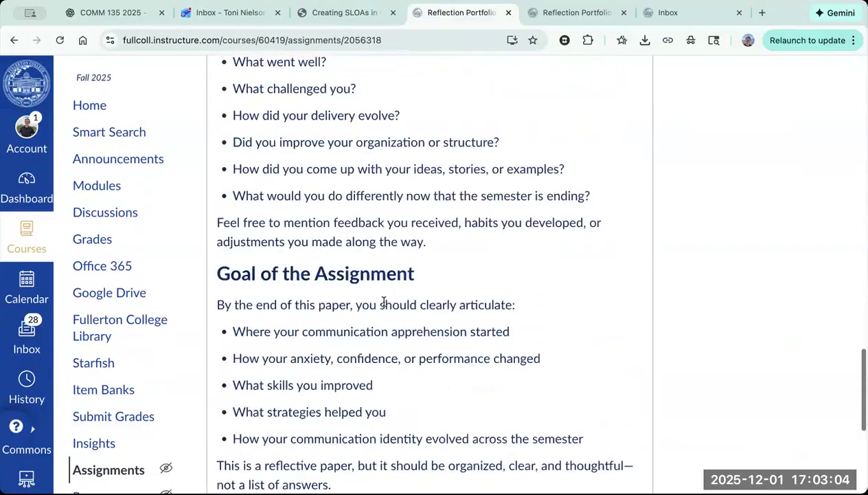
scroll(378, 304, "down", 2)
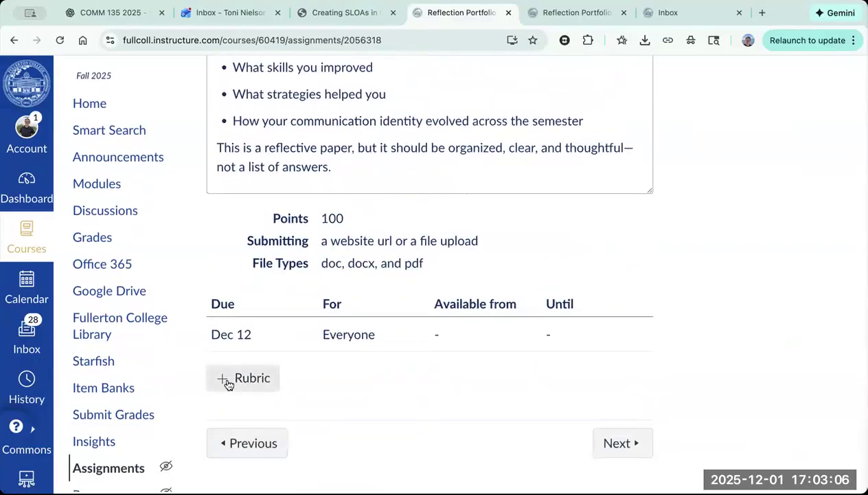
left_click(229, 382)
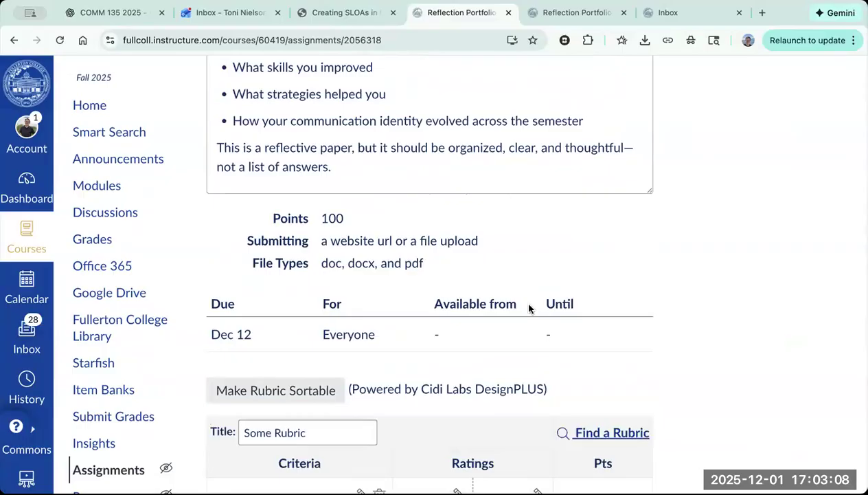
Step: Look up existing rubrics, browse the list of courses that hold them, and close the rubric finder
scroll(658, 353, "down", 1)
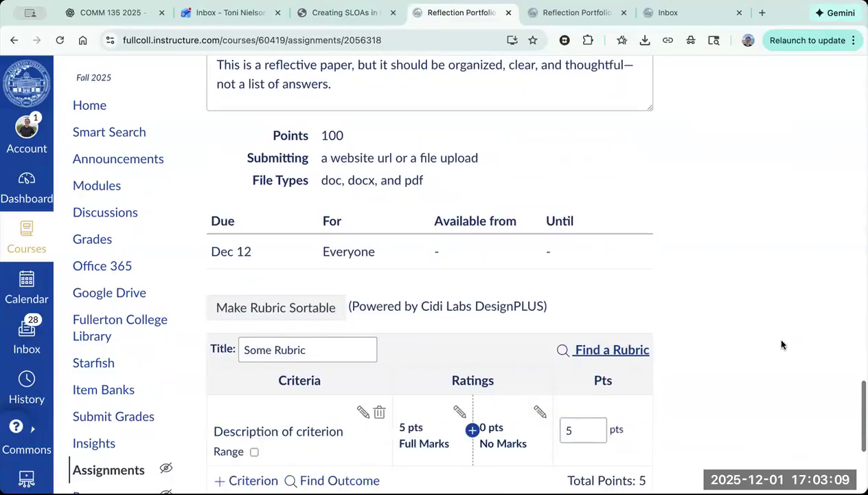
left_click(578, 351)
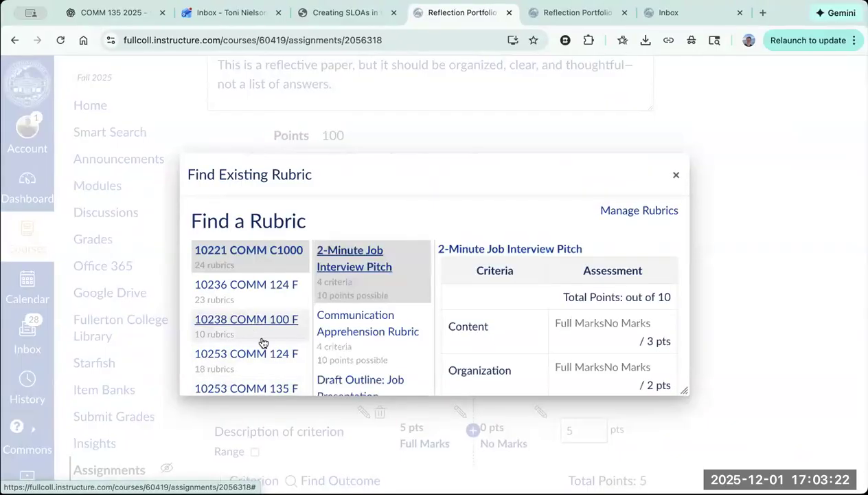
scroll(262, 340, "down", 4)
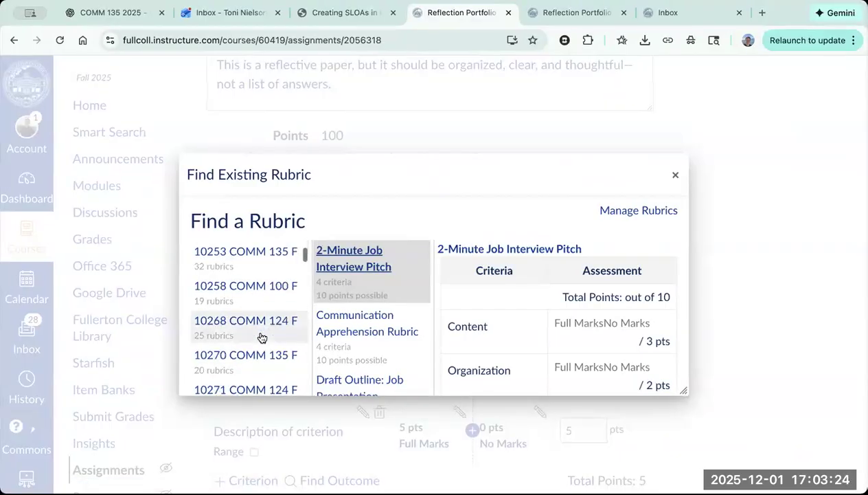
scroll(262, 336, "up", 4)
scroll(261, 329, "down", 10)
scroll(261, 328, "down", 5)
left_click(227, 303)
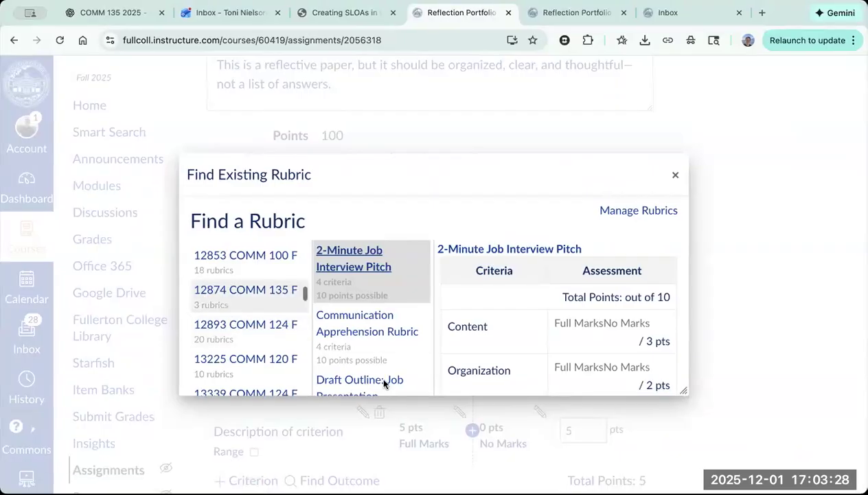
left_click(675, 175)
Step: Find the COMM100 CSLO 5 outcome and import it into the new rubric, keeping it used for scoring
scroll(294, 284, "down", 3)
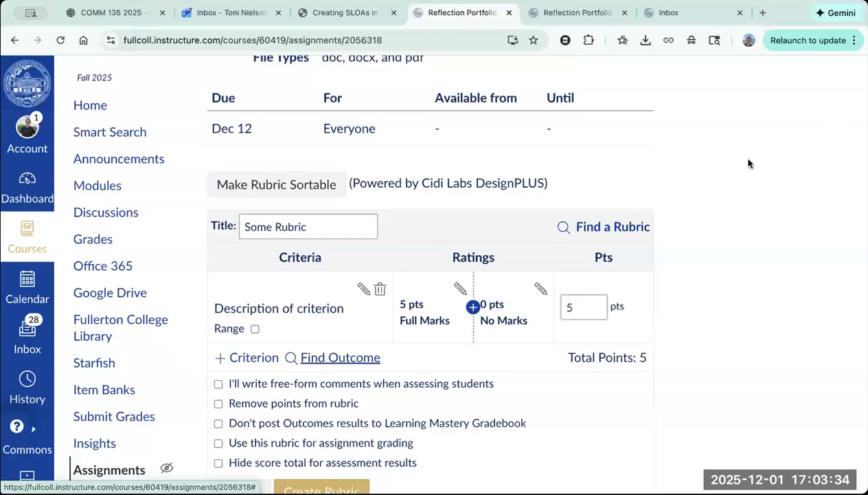
left_click(374, 359)
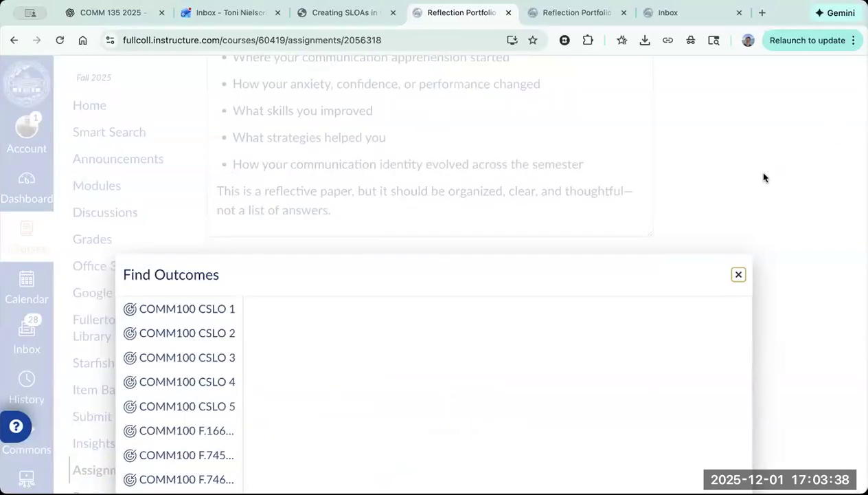
scroll(764, 178, "down", 3)
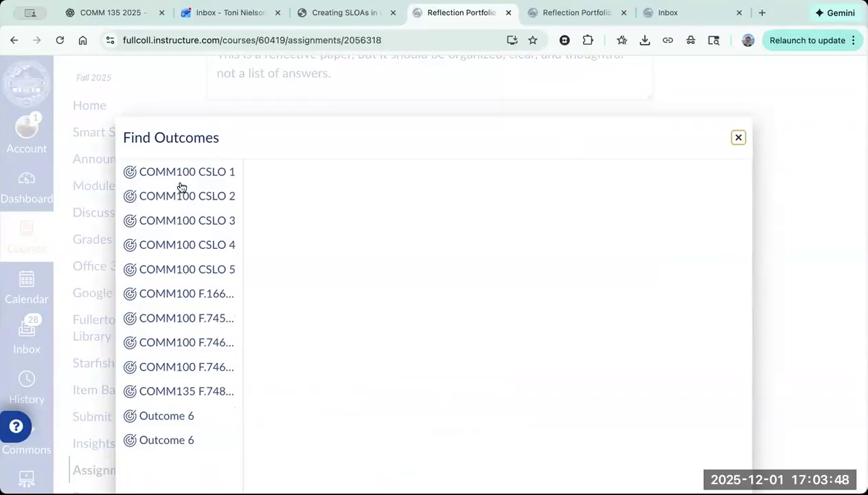
left_click(199, 269)
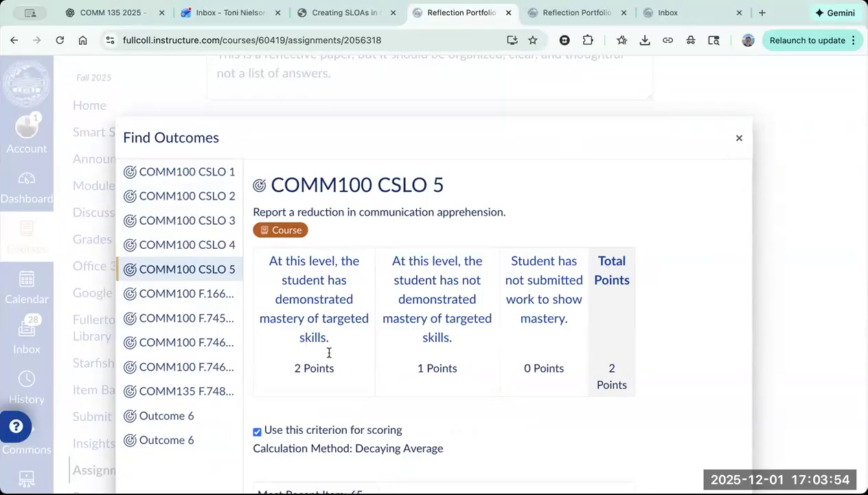
scroll(701, 322, "down", 10)
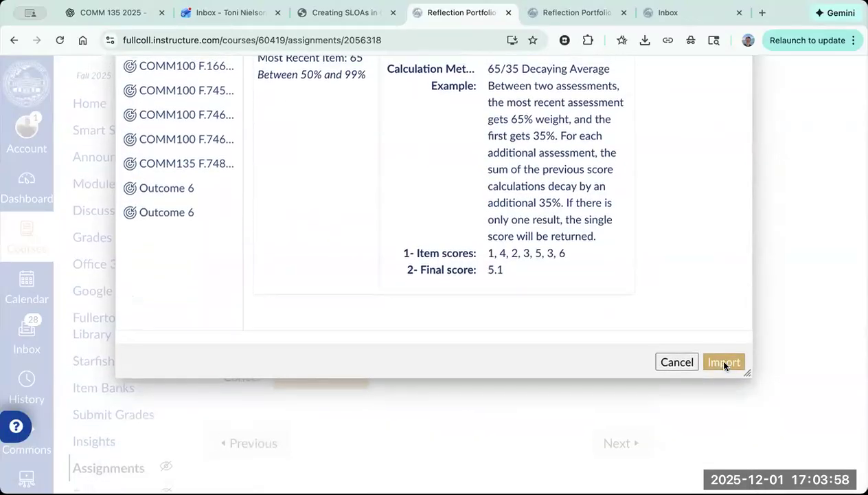
left_click(723, 360)
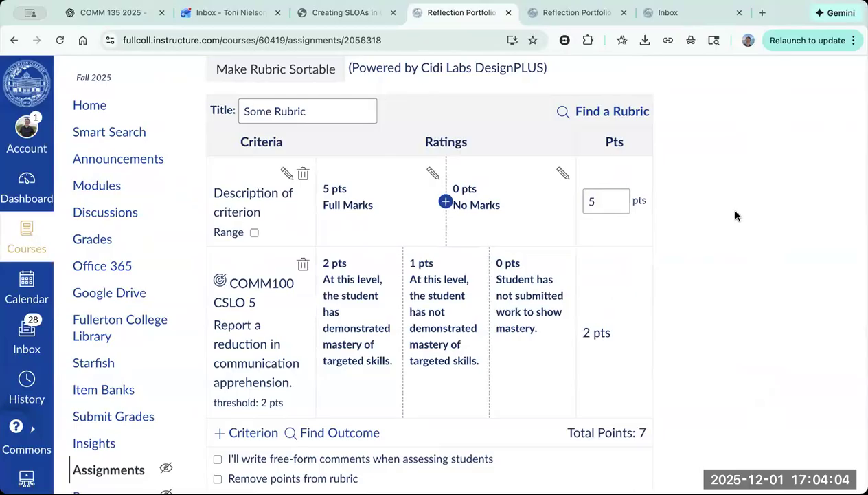
Step: Clear the points value of the new rubric's default criterion
left_click(592, 200)
type("5")
left_click(596, 198)
key("BackSpace")
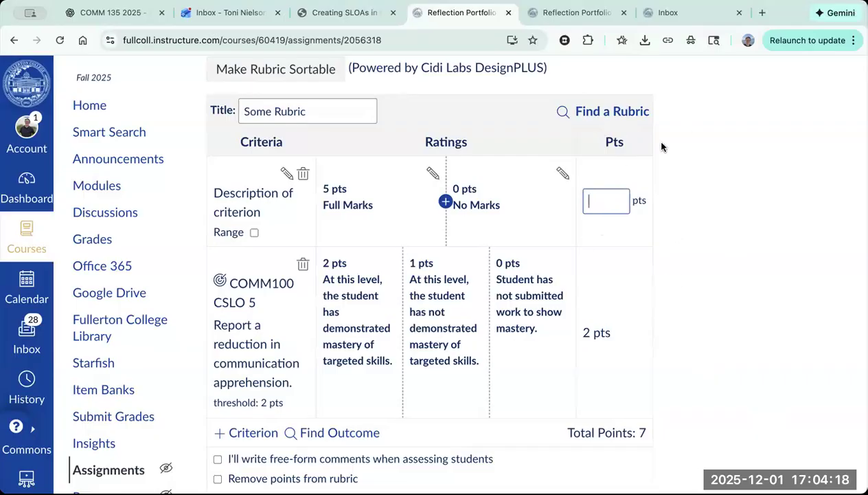
Step: Find the existing Reflection Portfolio rubric and use it for this assignment
left_click(577, 111)
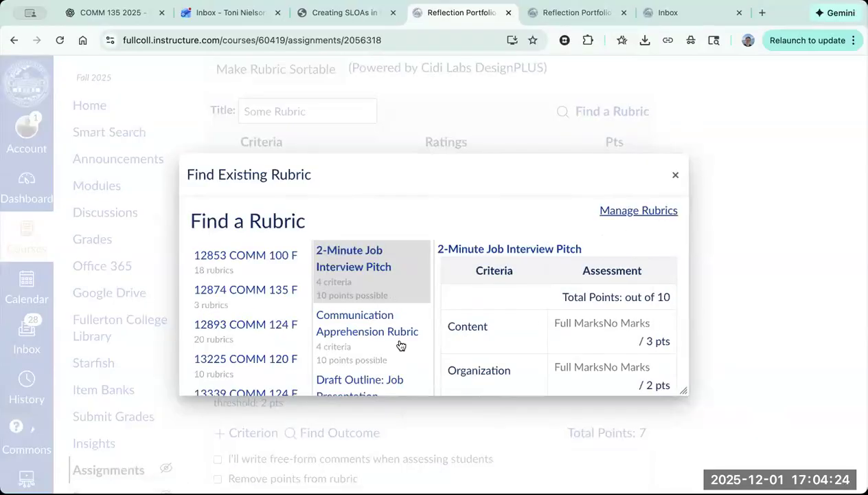
scroll(402, 345, "down", 5)
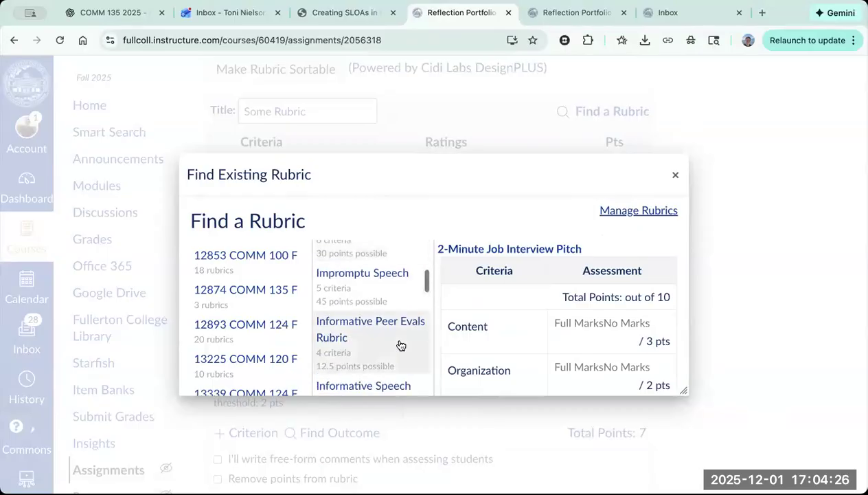
scroll(401, 345, "down", 6)
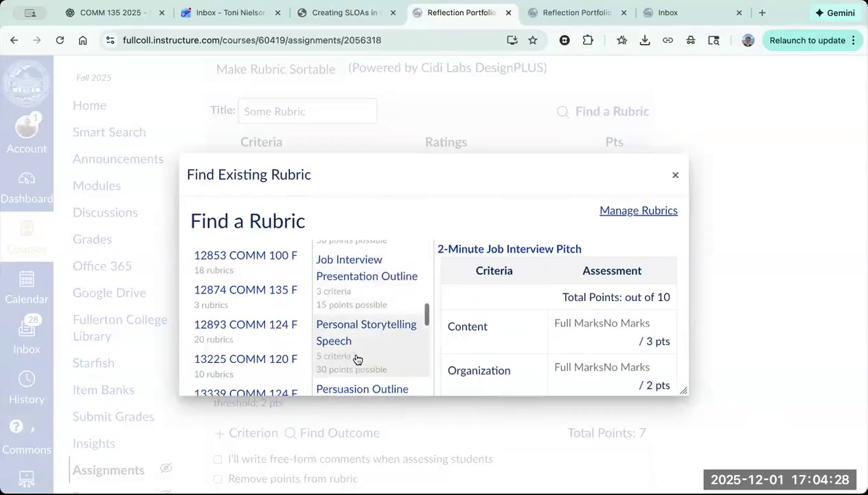
scroll(357, 360, "down", 5)
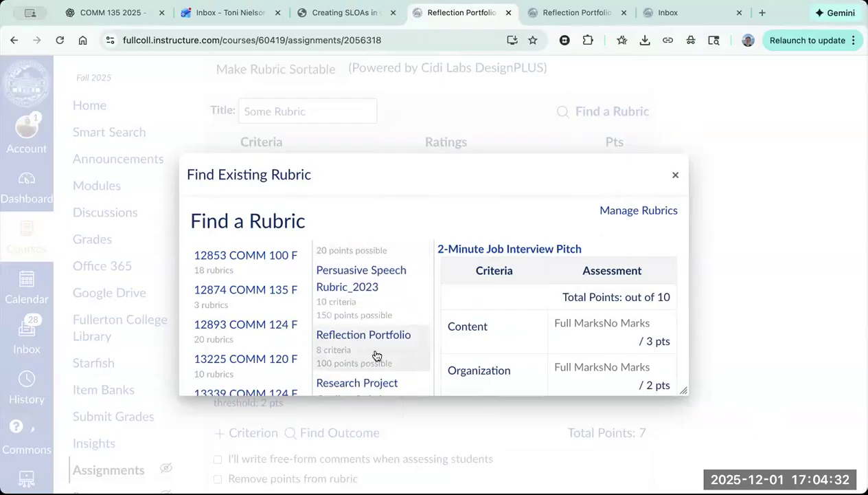
left_click(375, 354)
scroll(581, 309, "down", 5)
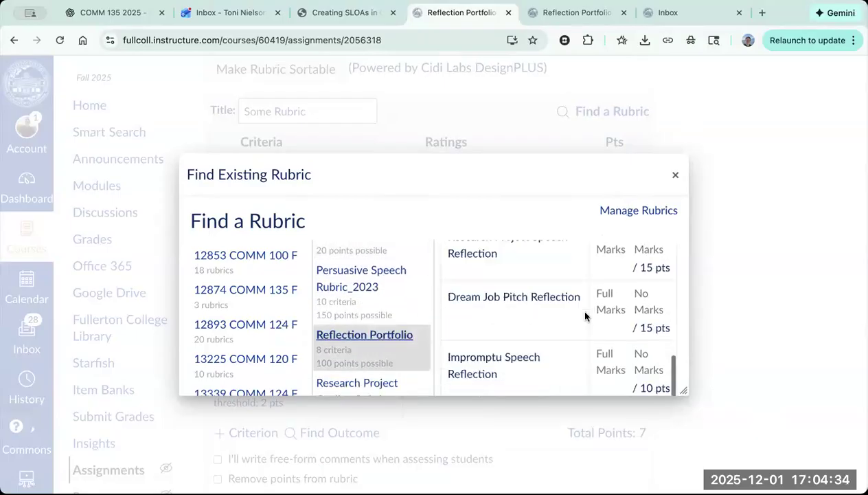
scroll(550, 337, "down", 2)
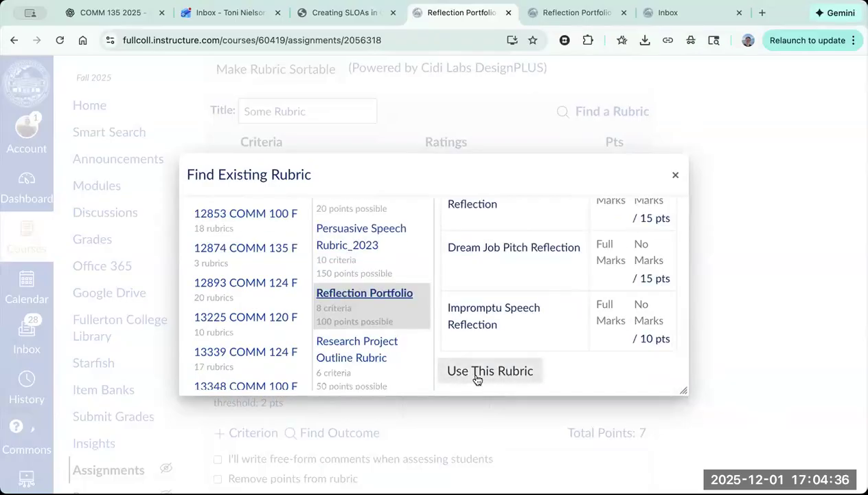
left_click(478, 377)
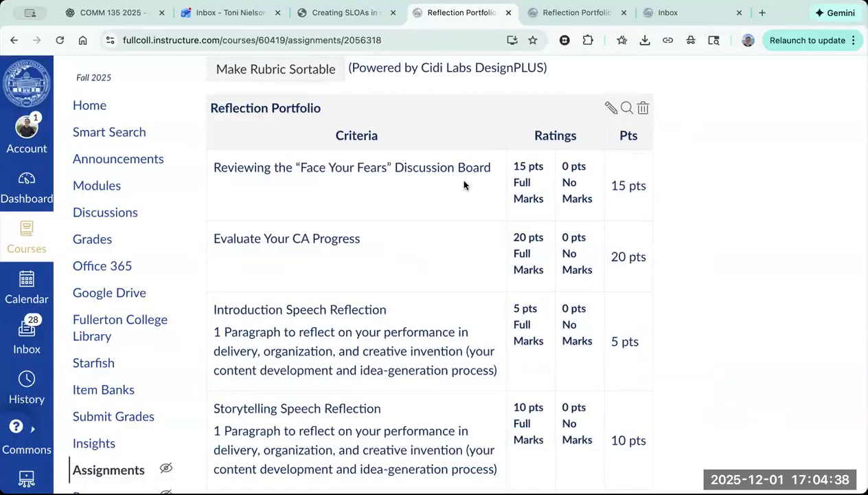
Step: Open the Reflection Portfolio rubric for editing and import the COMM100 CSLO 5 outcome as a criterion used for scoring
scroll(565, 273, "down", 10)
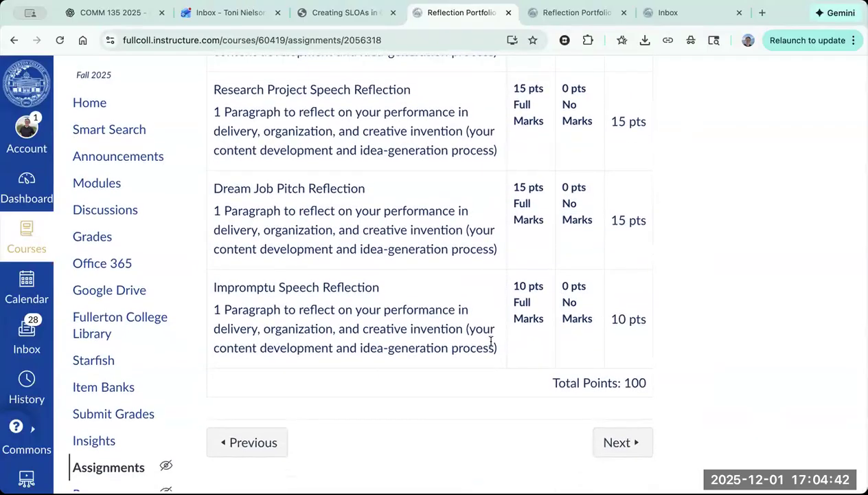
scroll(488, 344, "up", 12)
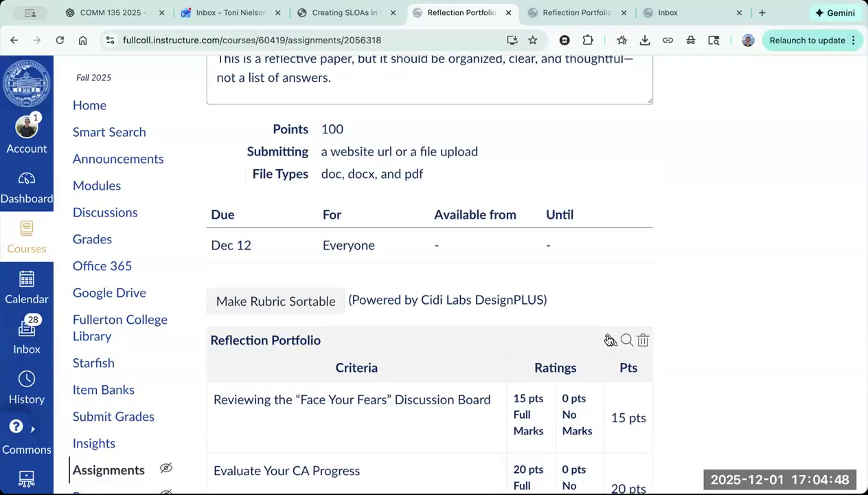
scroll(580, 227, "down", 3)
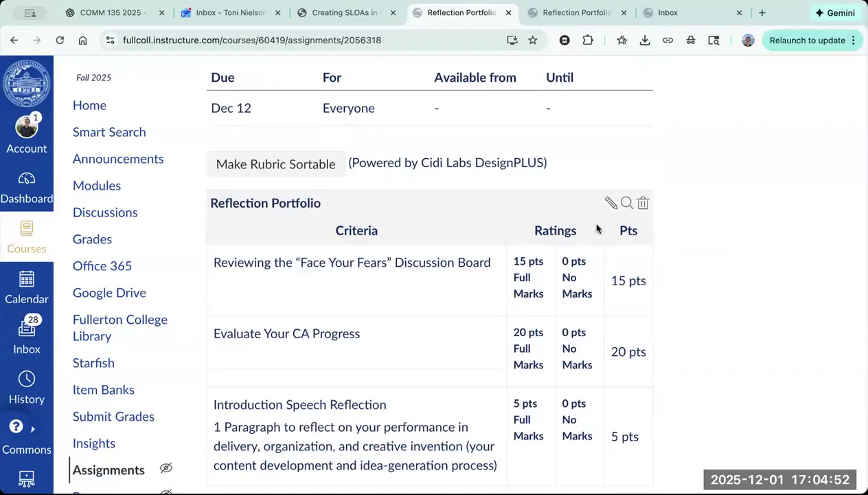
left_click(611, 204)
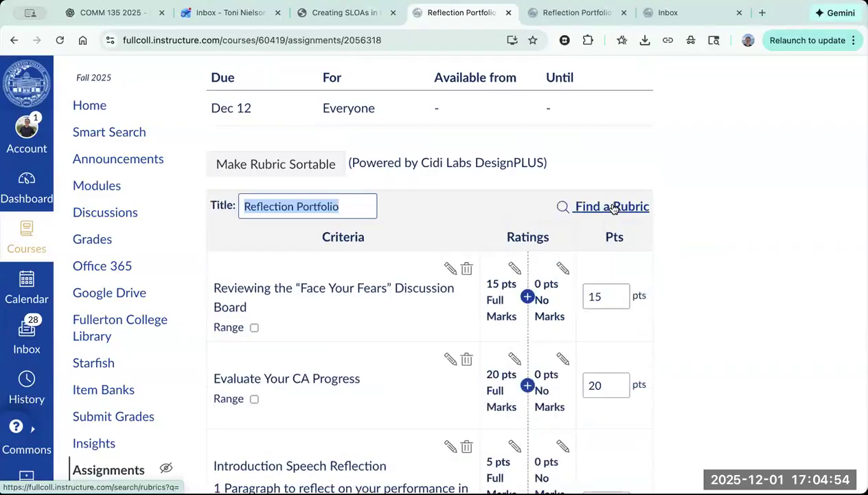
scroll(721, 323, "down", 15)
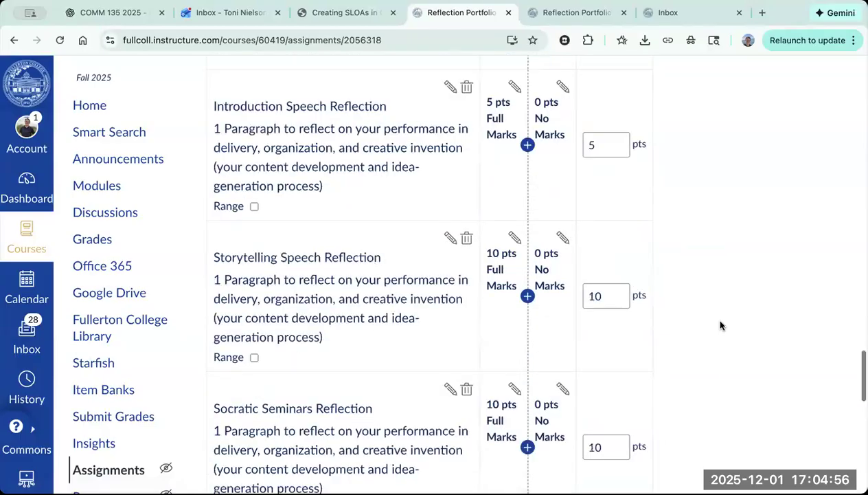
scroll(721, 321, "down", 5)
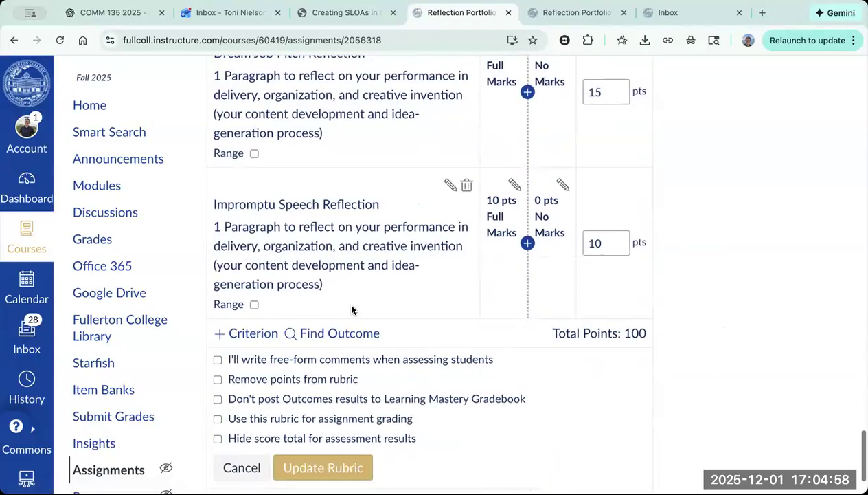
left_click(339, 334)
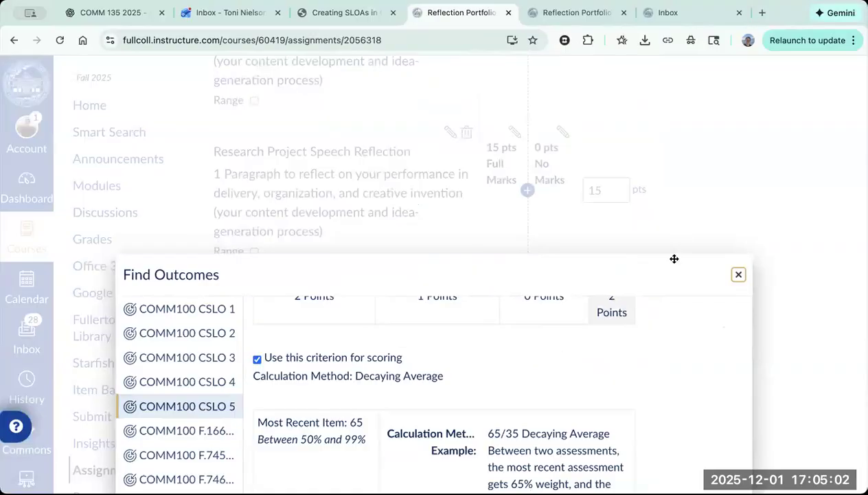
scroll(670, 261, "down", 5)
left_click(725, 449)
scroll(727, 390, "down", 5)
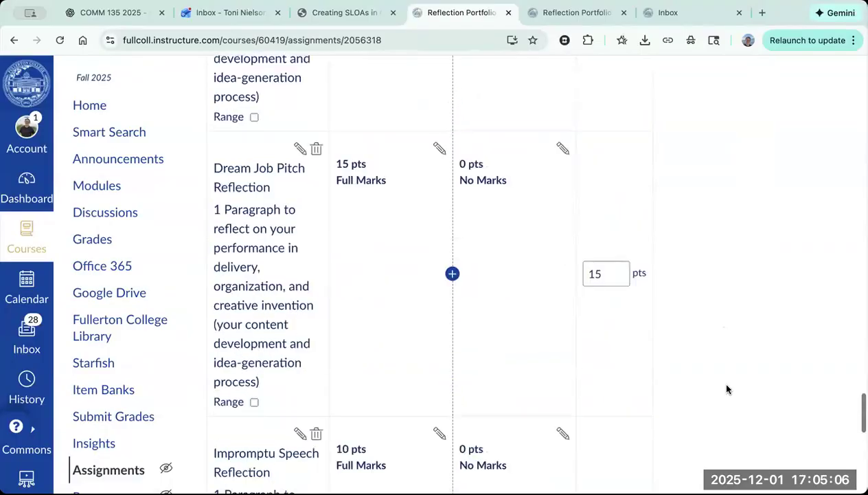
Step: Save the updated Reflection Portfolio rubric and look over its criteria on the assignment page
scroll(727, 390, "down", 6)
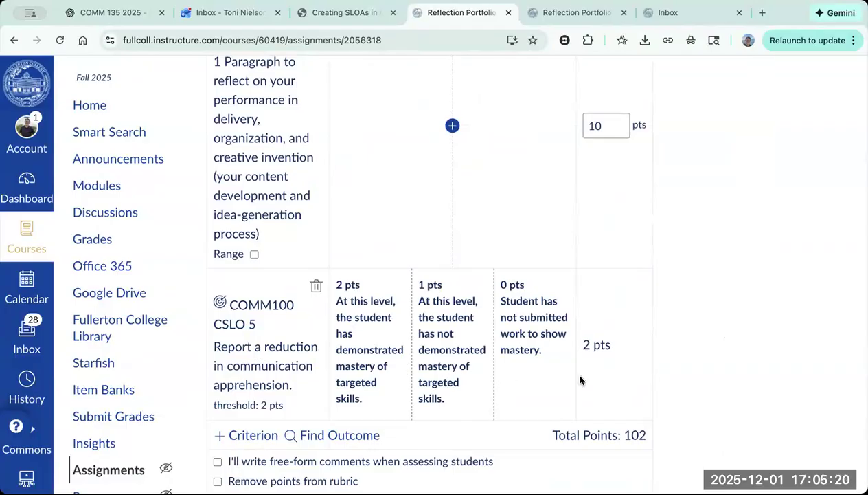
scroll(739, 253, "down", 3)
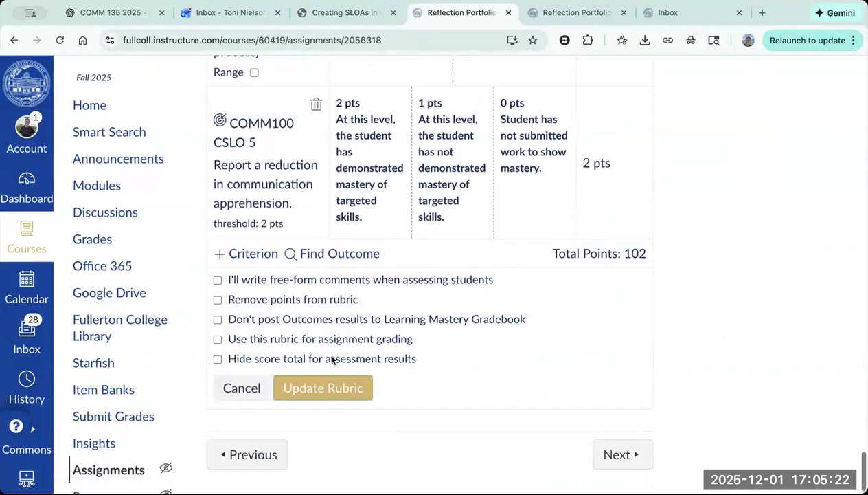
left_click(310, 397)
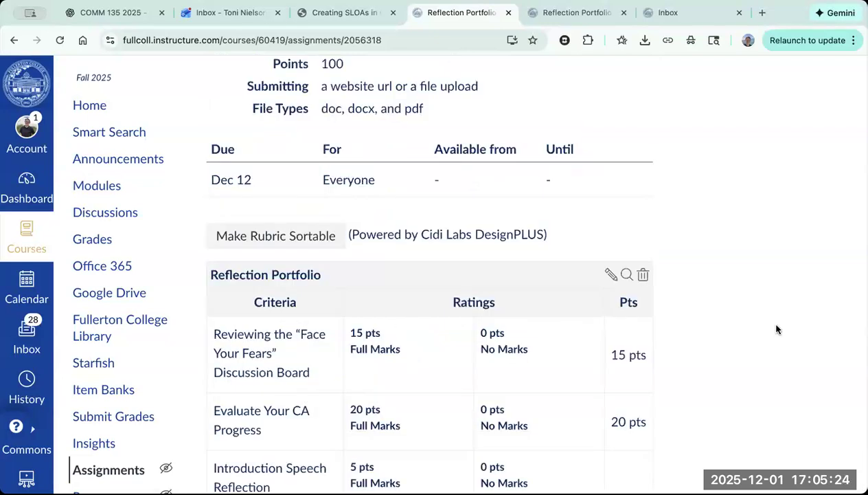
scroll(760, 378, "down", 5)
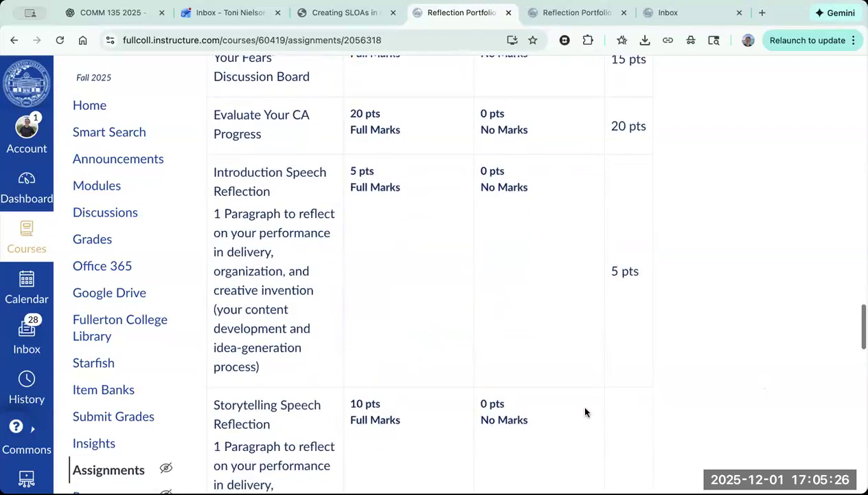
scroll(719, 336, "down", 4)
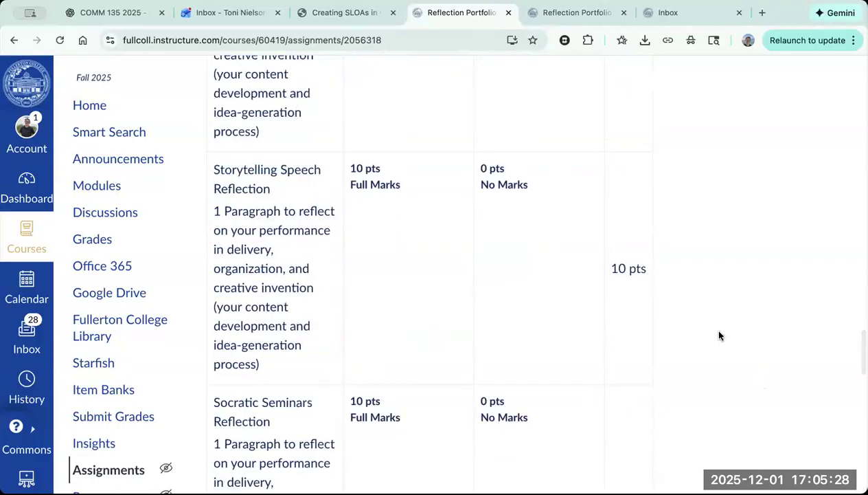
scroll(719, 335, "up", 12)
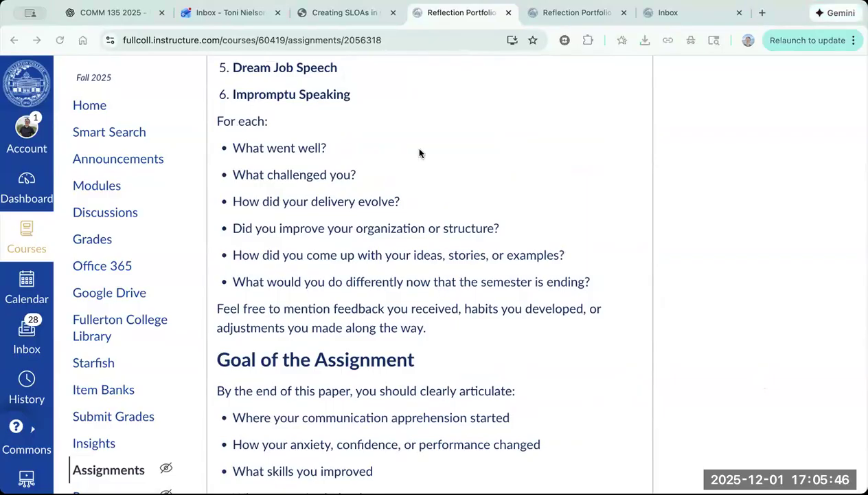
Step: Check the Reflections instructions in Creating SLOAs in Canvas.pdf, return to the assignment, and open the course's gradebook
left_click(52, 24)
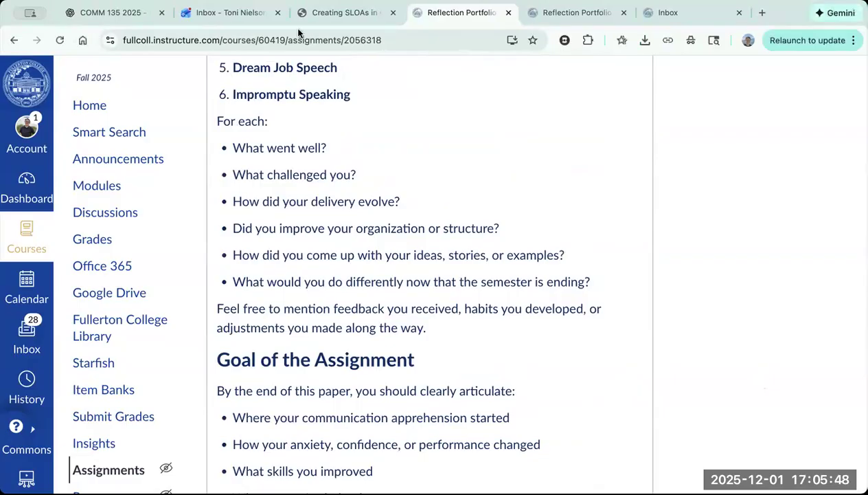
left_click(344, 14)
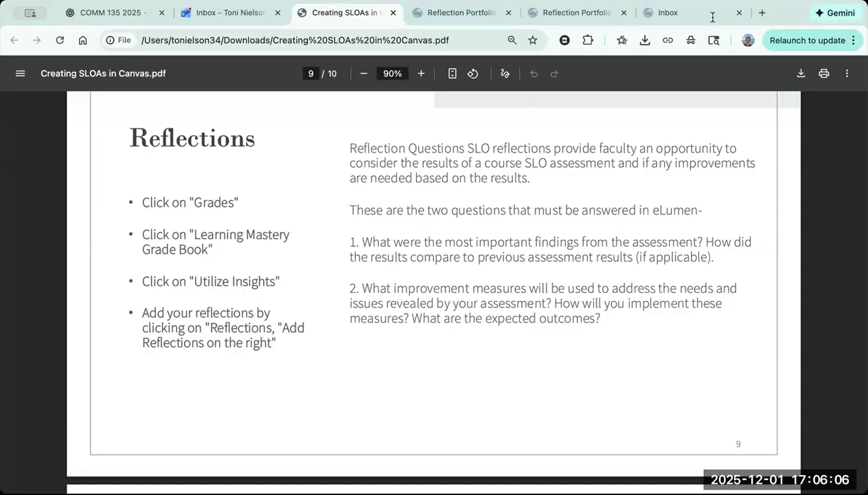
left_click(467, 15)
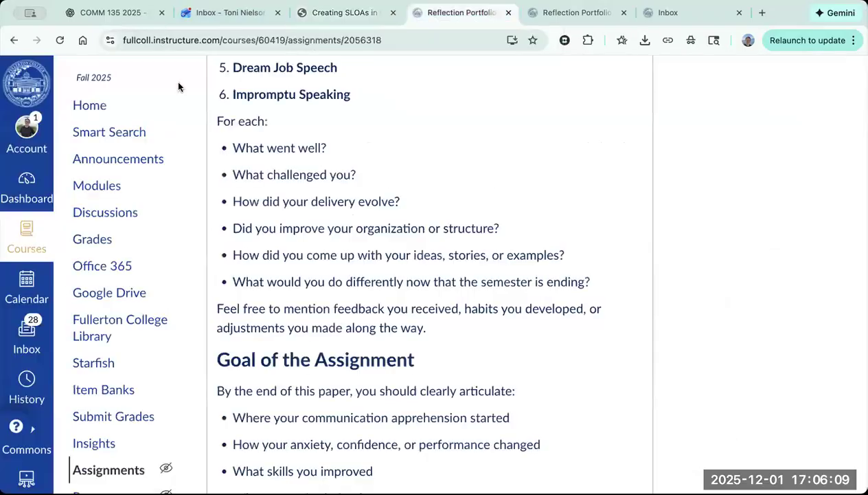
left_click(90, 242)
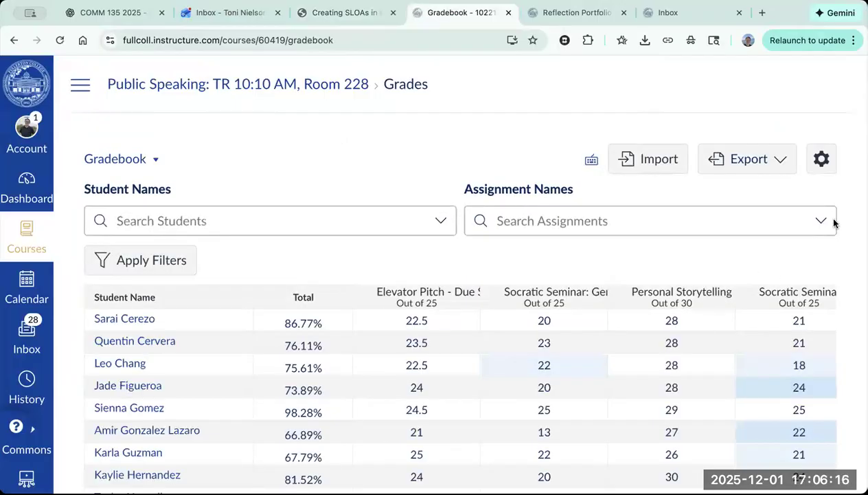
left_click(823, 157)
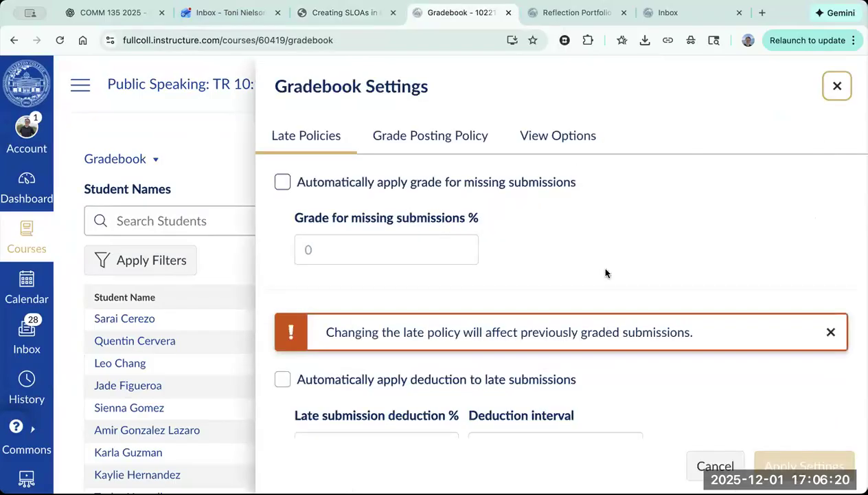
scroll(605, 273, "down", 3)
scroll(607, 271, "up", 3)
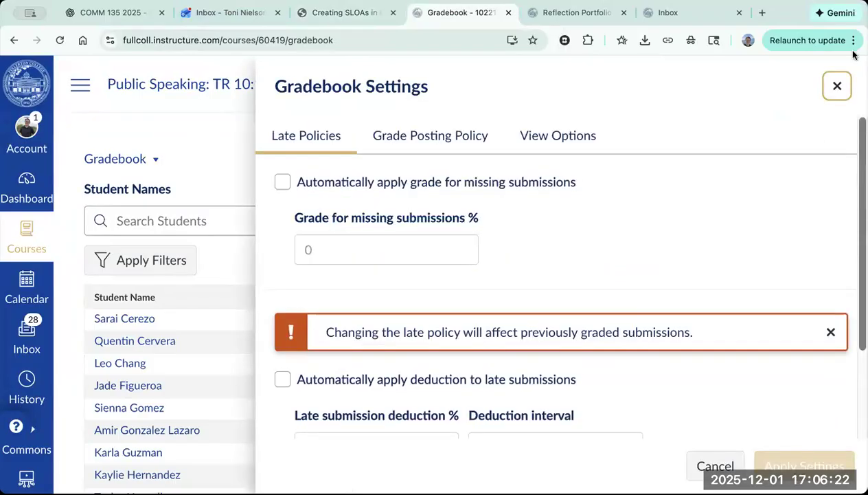
left_click(837, 86)
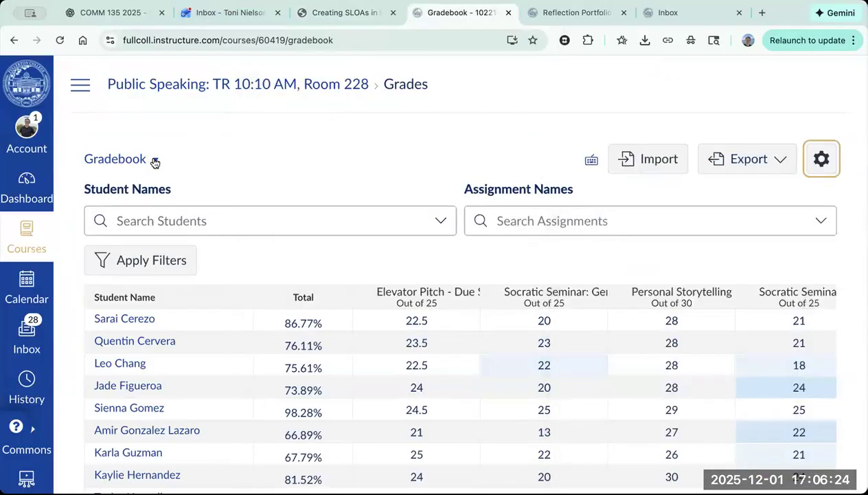
Step: Change the gradebook view to Learning Mastery Gradebook and open Utilize Insights from it
left_click(154, 161)
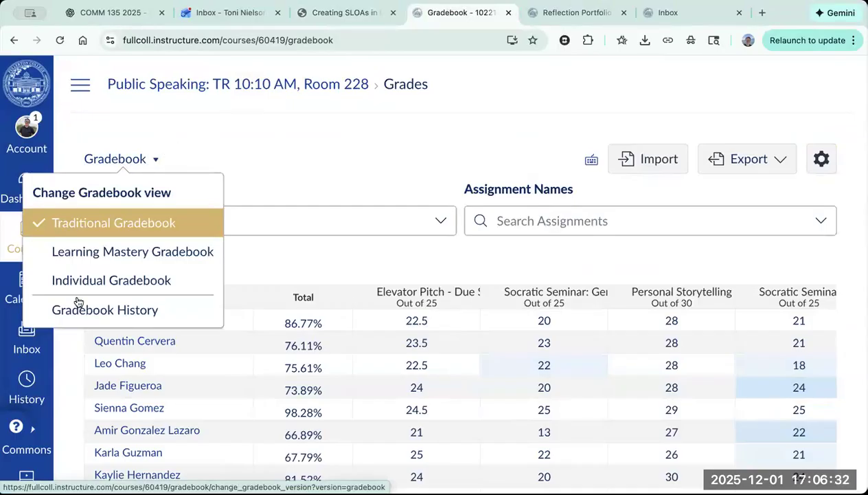
left_click(80, 241)
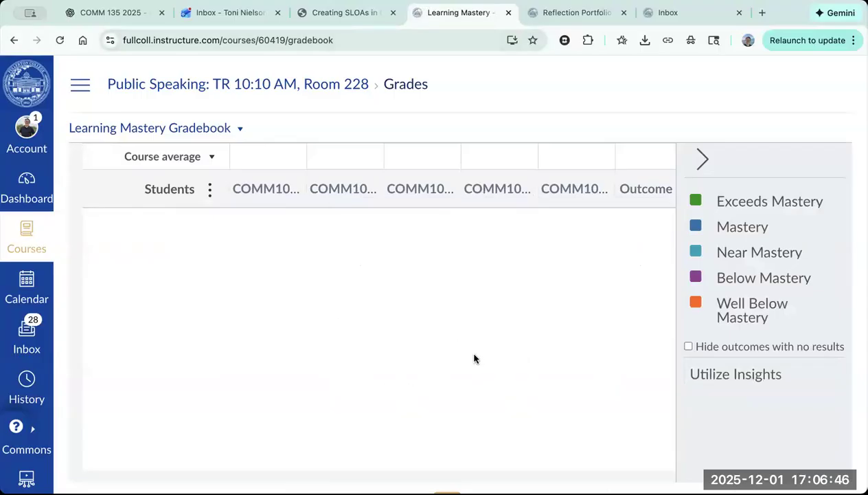
left_click(735, 418)
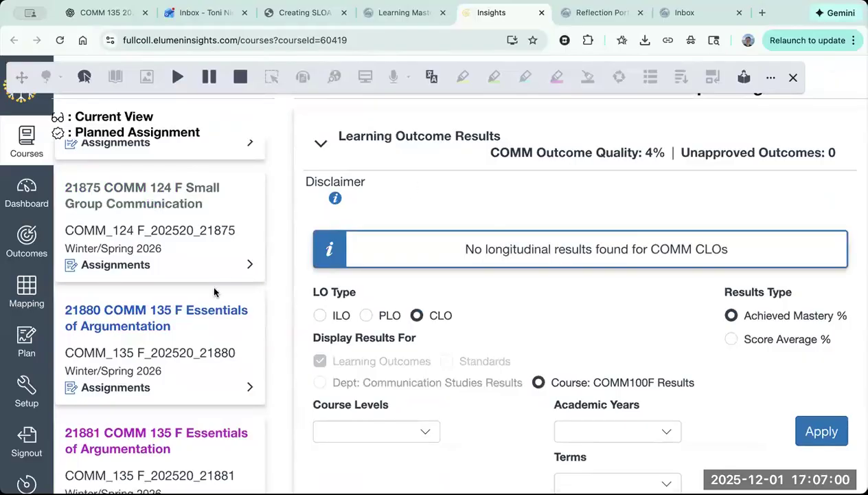
Step: Open a new reflection for 10221 COMM C1000 Intro to Public Speaking and consult the required reflection questions in the PDF
scroll(520, 342, "down", 5)
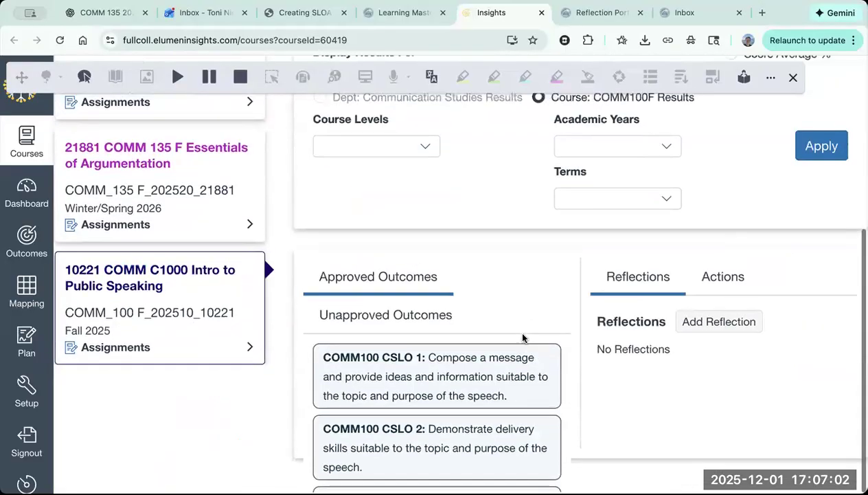
scroll(416, 374, "down", 5)
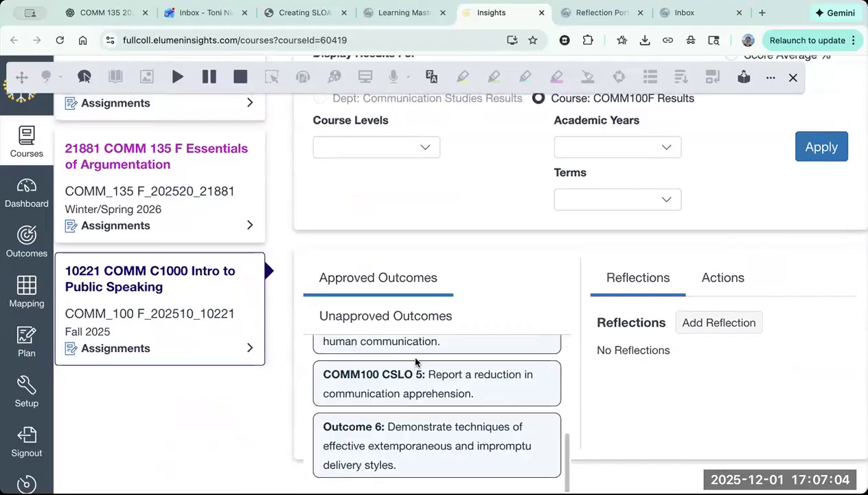
scroll(661, 379, "up", 1)
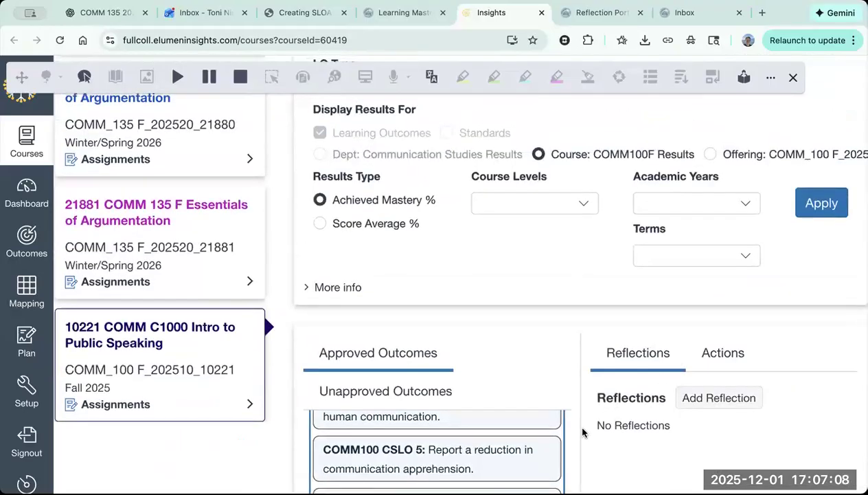
left_click(719, 397)
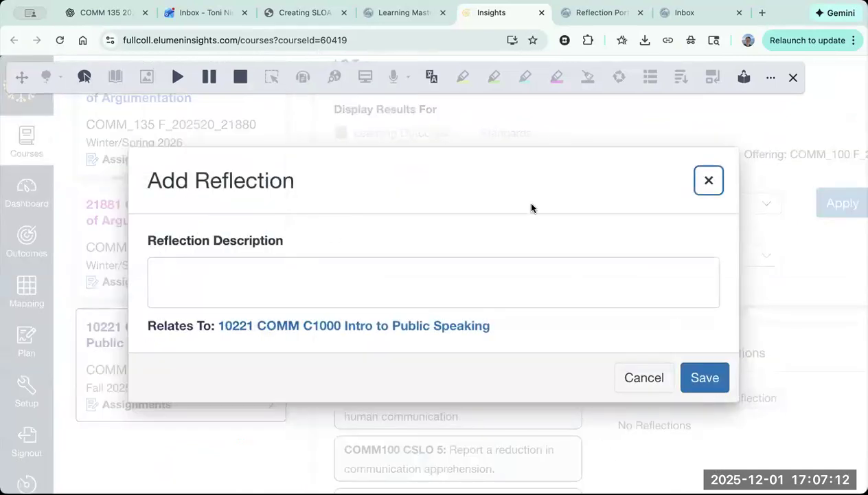
left_click(301, 21)
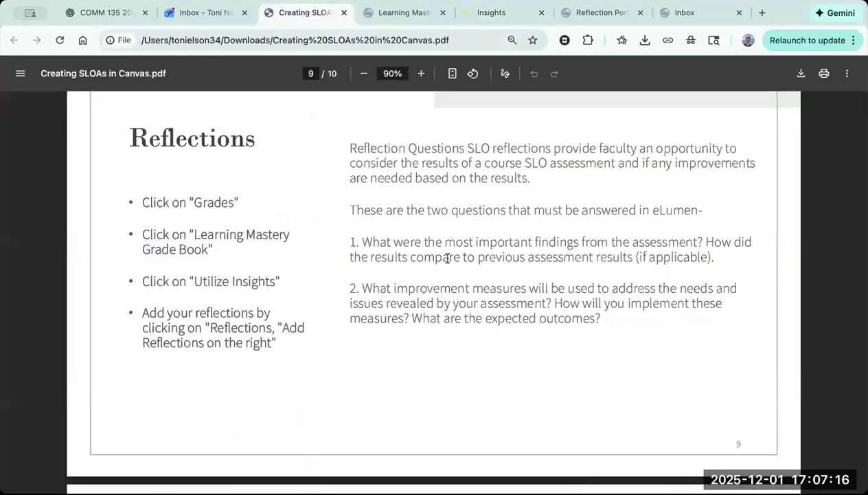